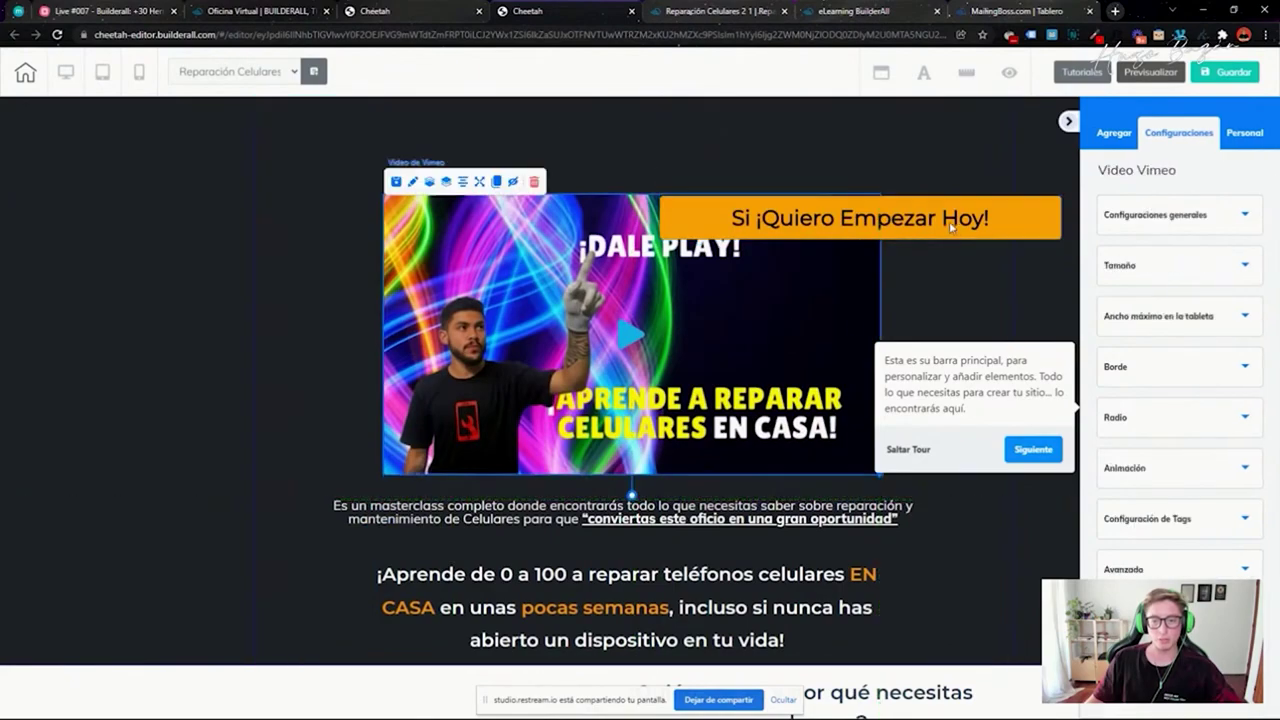
- Move the orange "Si ¡Quiero Empezar Hoy!" button to the area above the video
left_click_drag(956, 228, 735, 156)
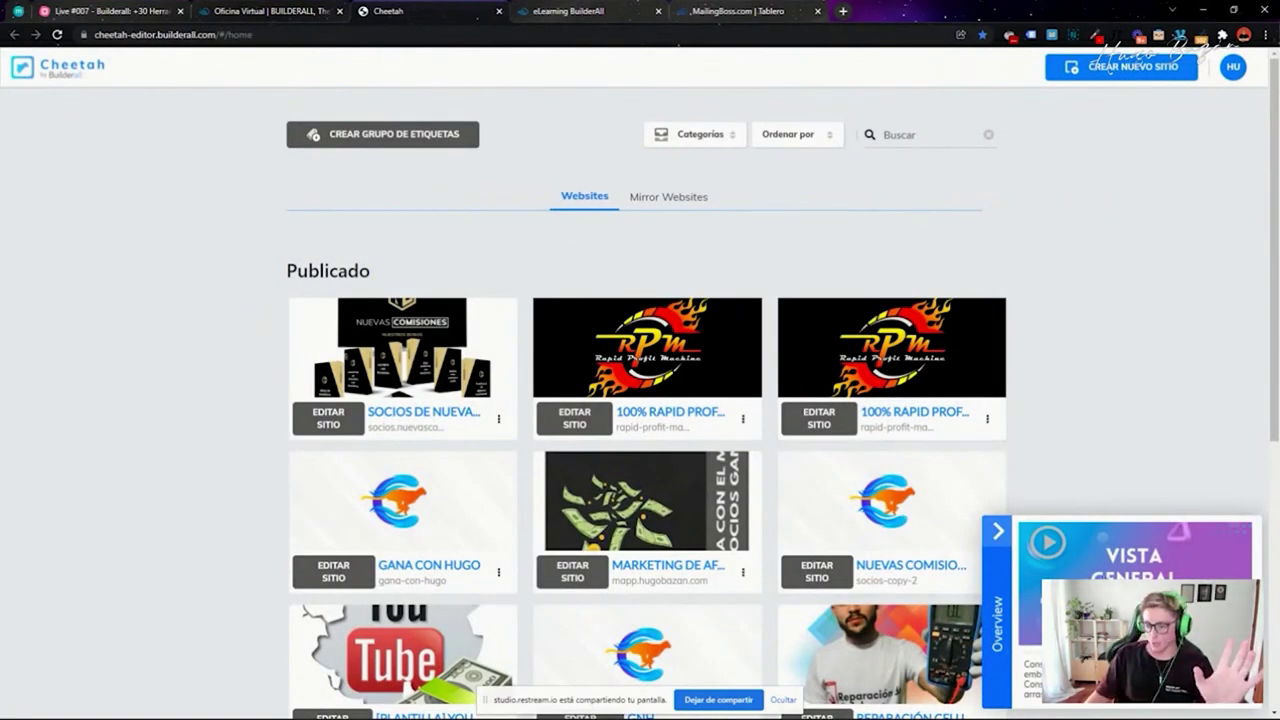
- Collapse the overview video panel and look over the published and unpublished sites in the website list
left_click(1125, 577)
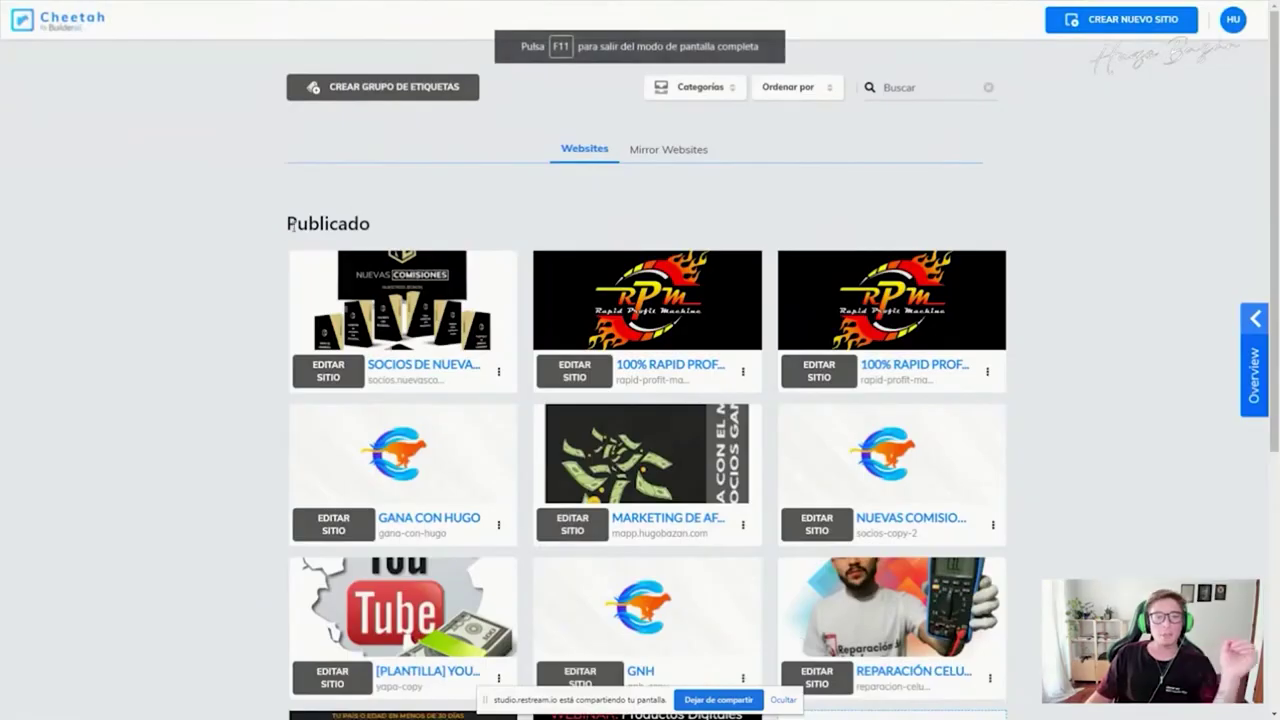
left_click_drag(290, 222, 419, 231)
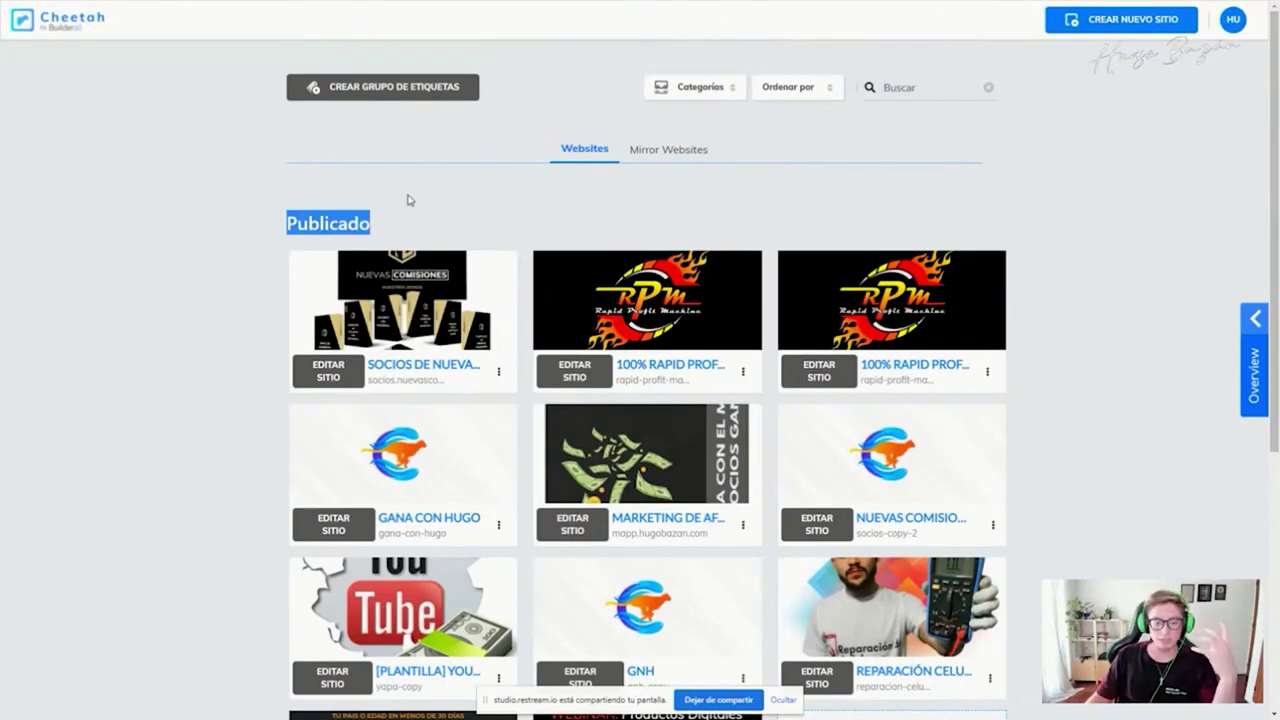
scroll(407, 200, "down", 4)
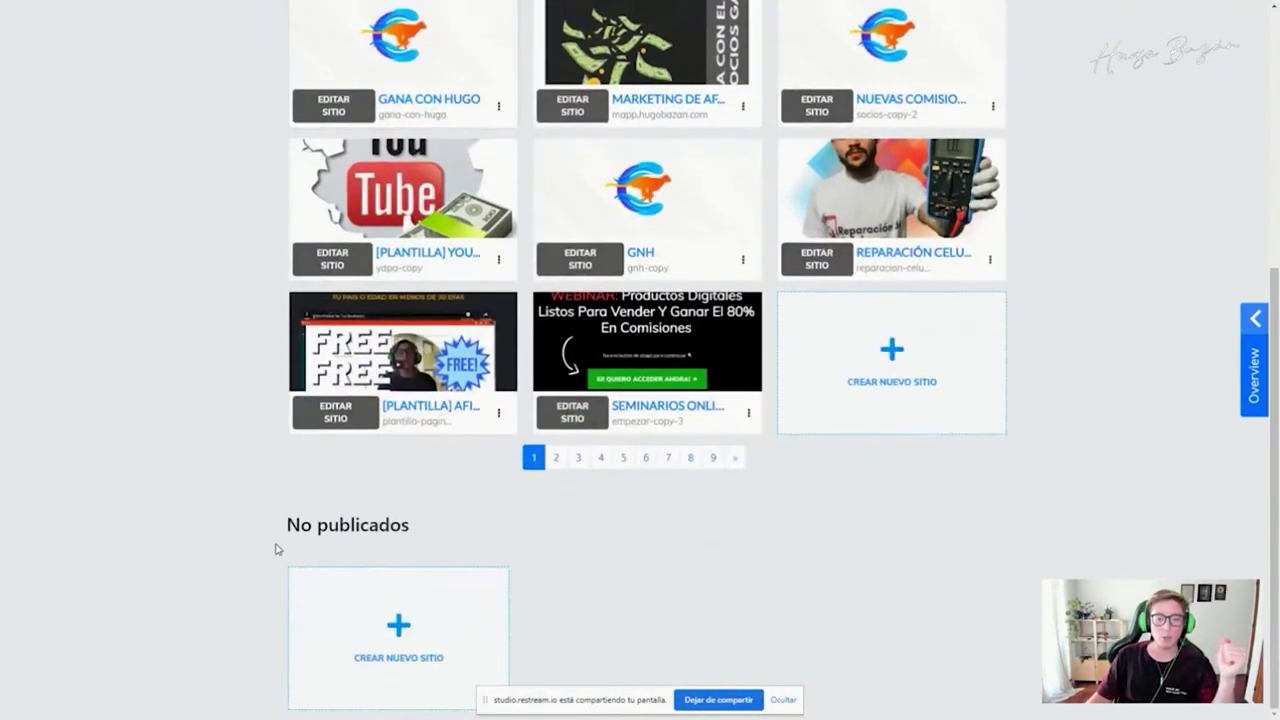
left_click_drag(293, 537, 437, 534)
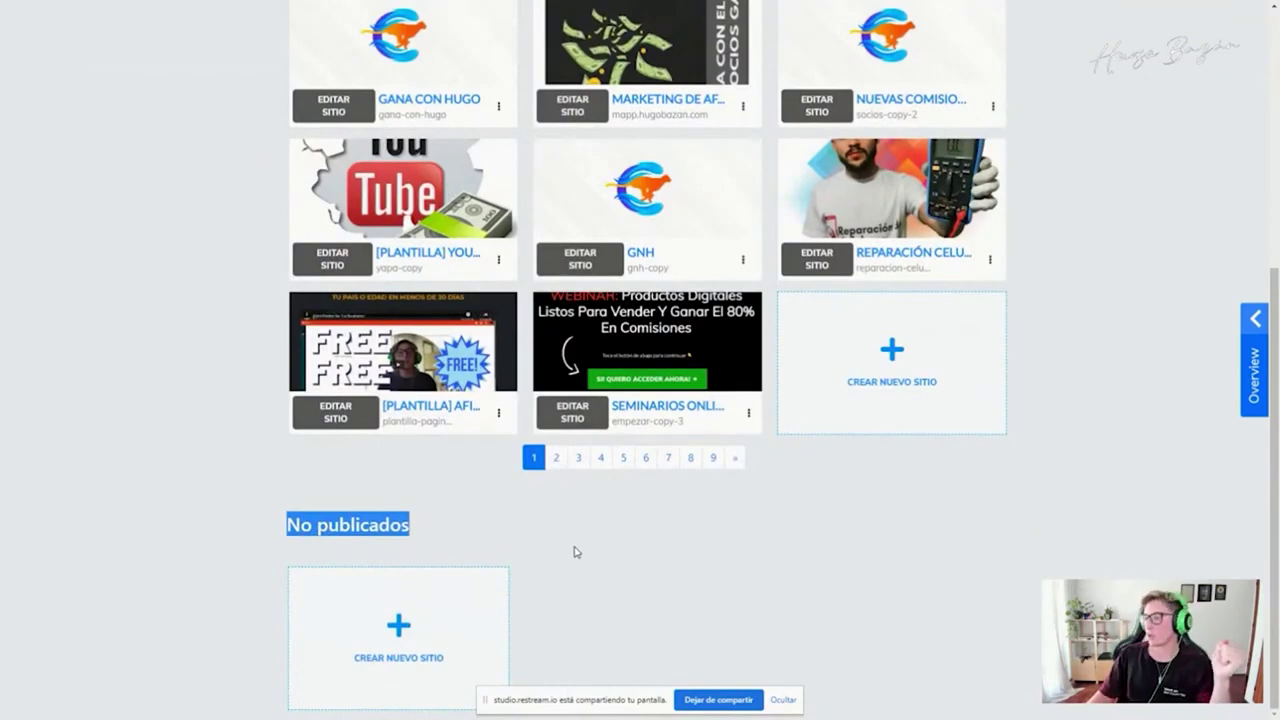
scroll(765, 461, "up", 4)
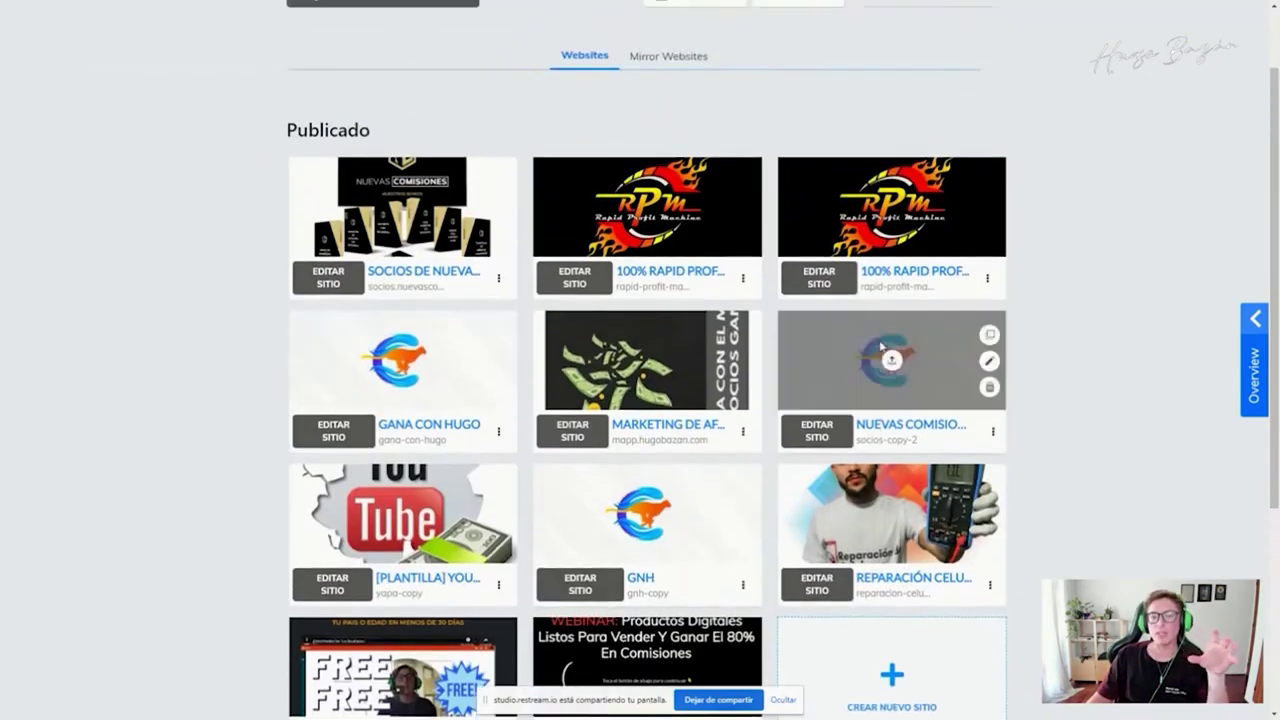
scroll(812, 360, "down", 2)
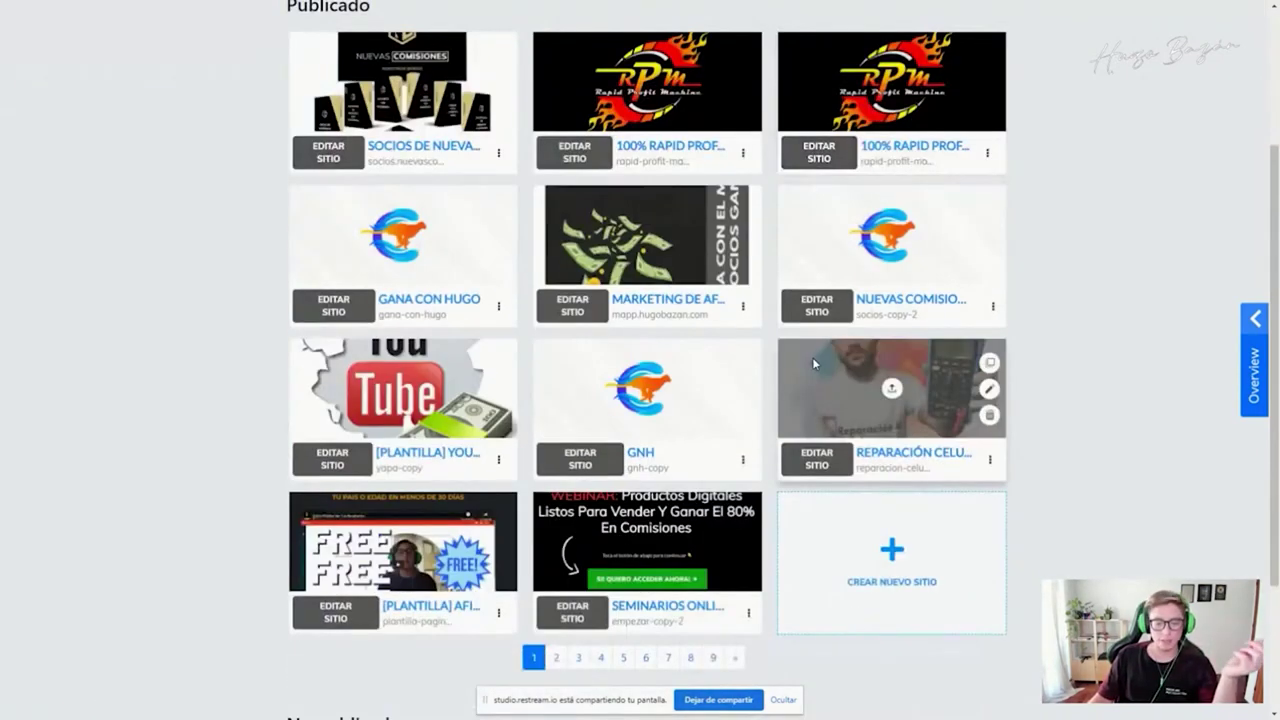
scroll(812, 357, "up", 1)
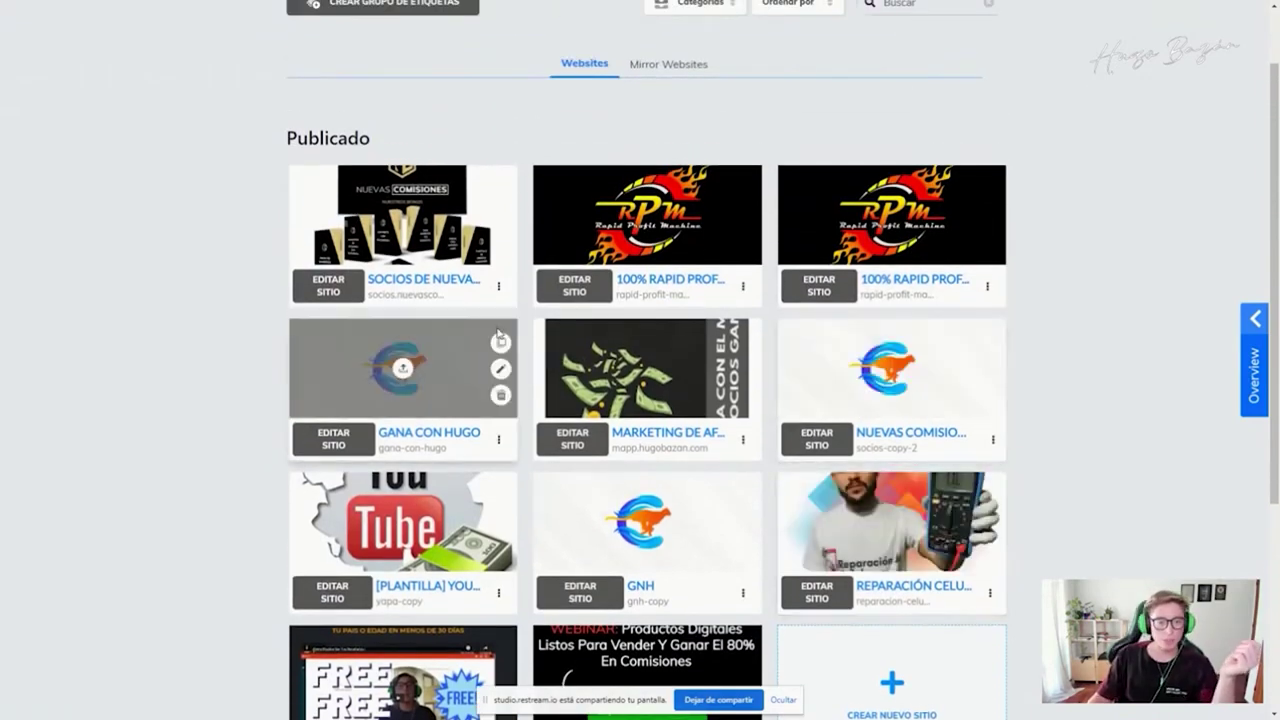
- Open the live website of the "Reparación Celulares" site and view its landing page
scroll(517, 356, "down", 2)
left_click(990, 392)
left_click(935, 481)
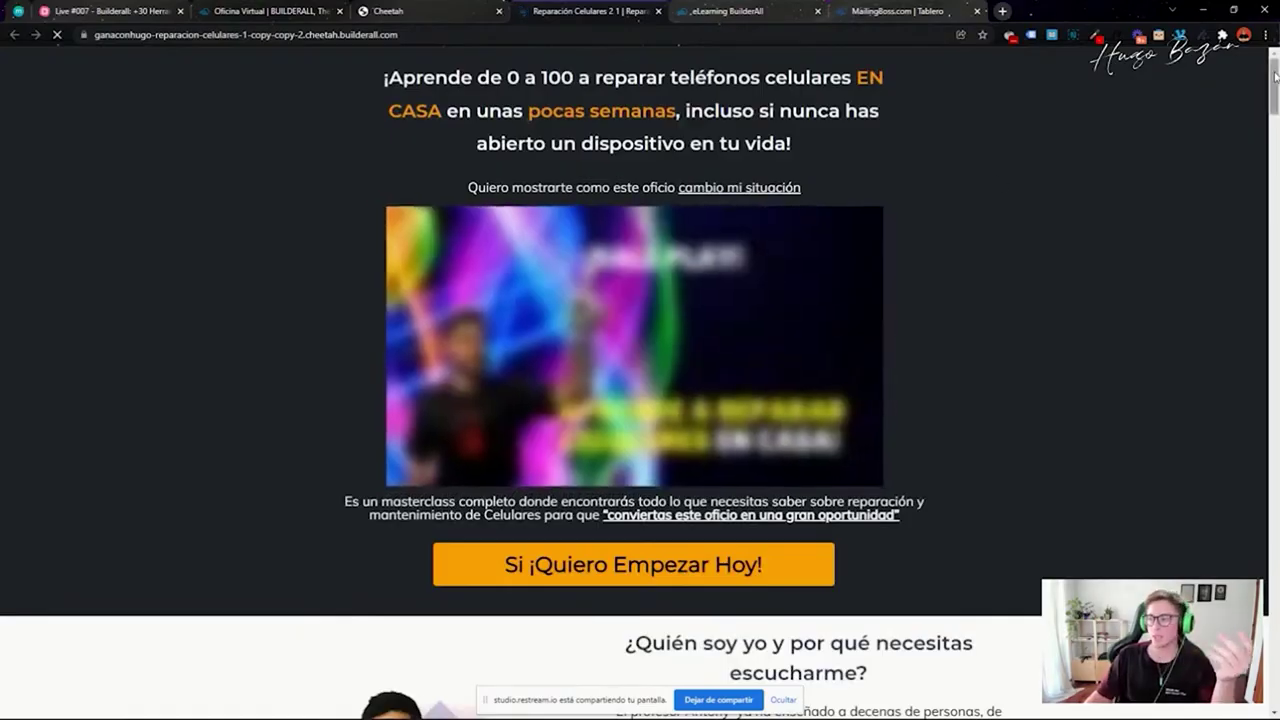
mouse_move(1274, 111)
left_mouse_down()
mouse_move(1262, 692)
mouse_move(1242, 567)
mouse_move(1258, 106)
left_mouse_up()
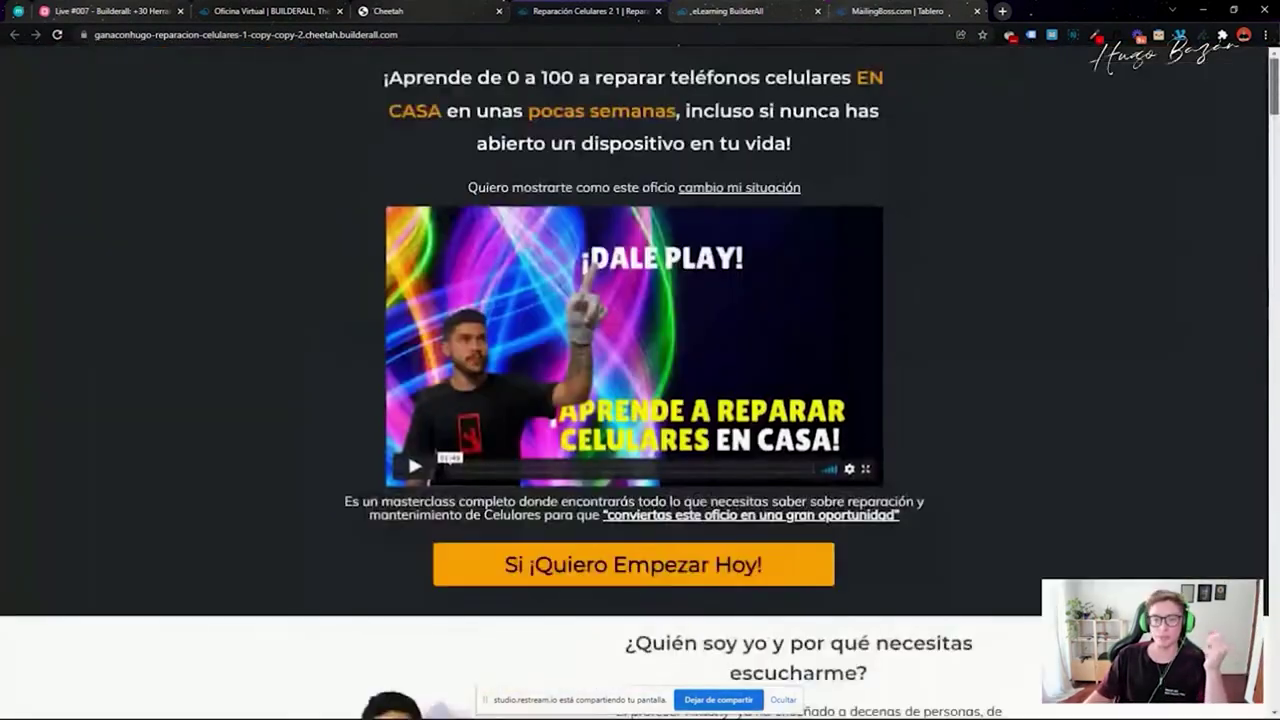
left_click(459, 14)
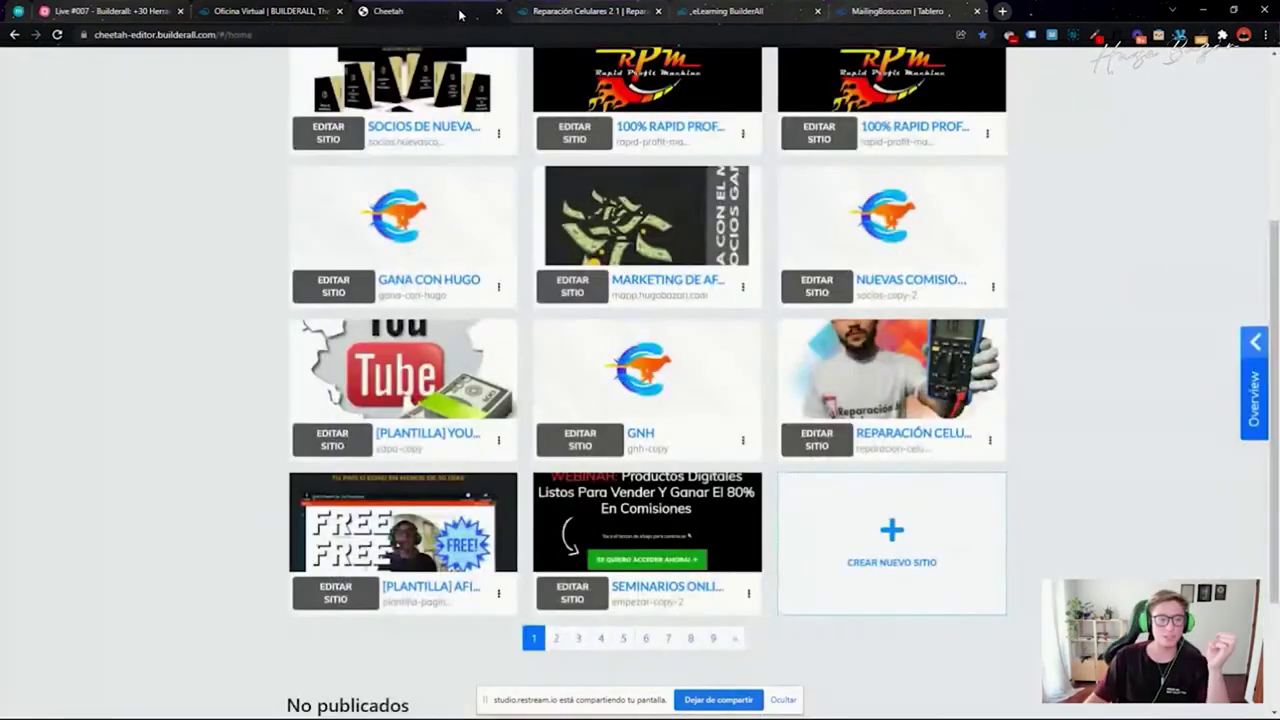
- Copy the live landing page's address and add it to the MindMeister map as a link topic under "Areas de Miembros"
left_click(560, 12)
left_click_drag(434, 34, 58, 40)
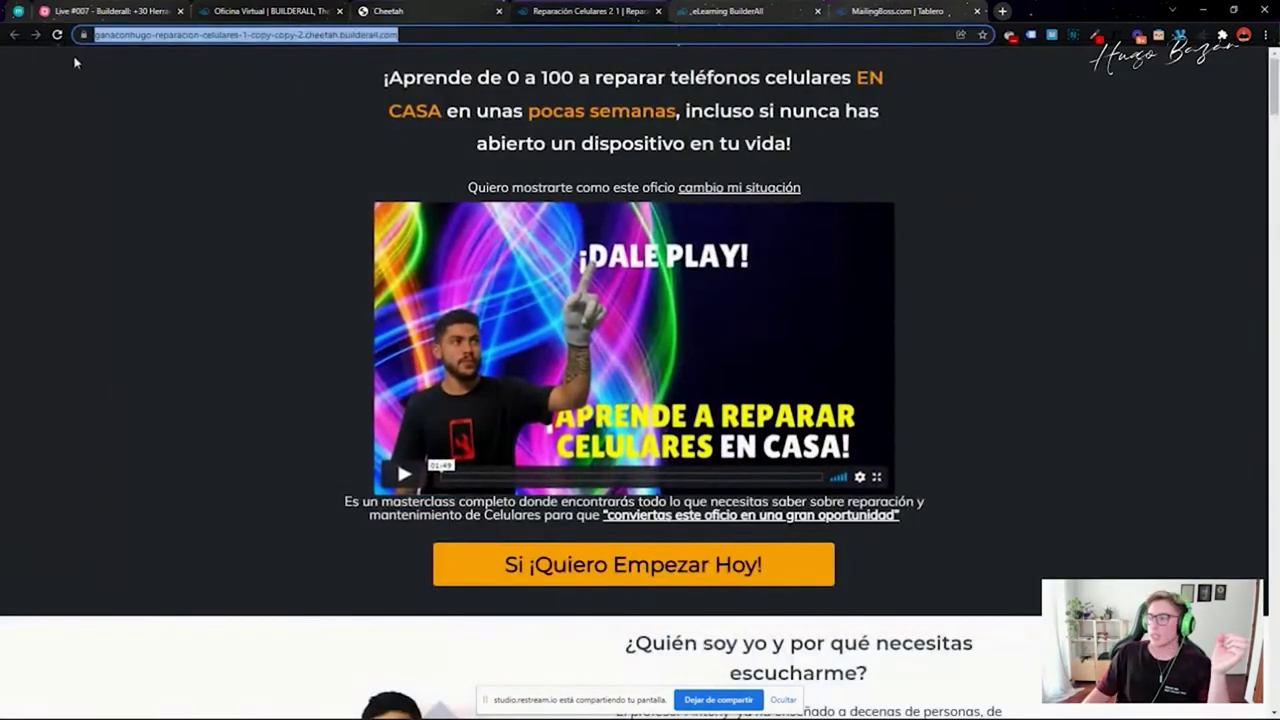
left_click(92, 9)
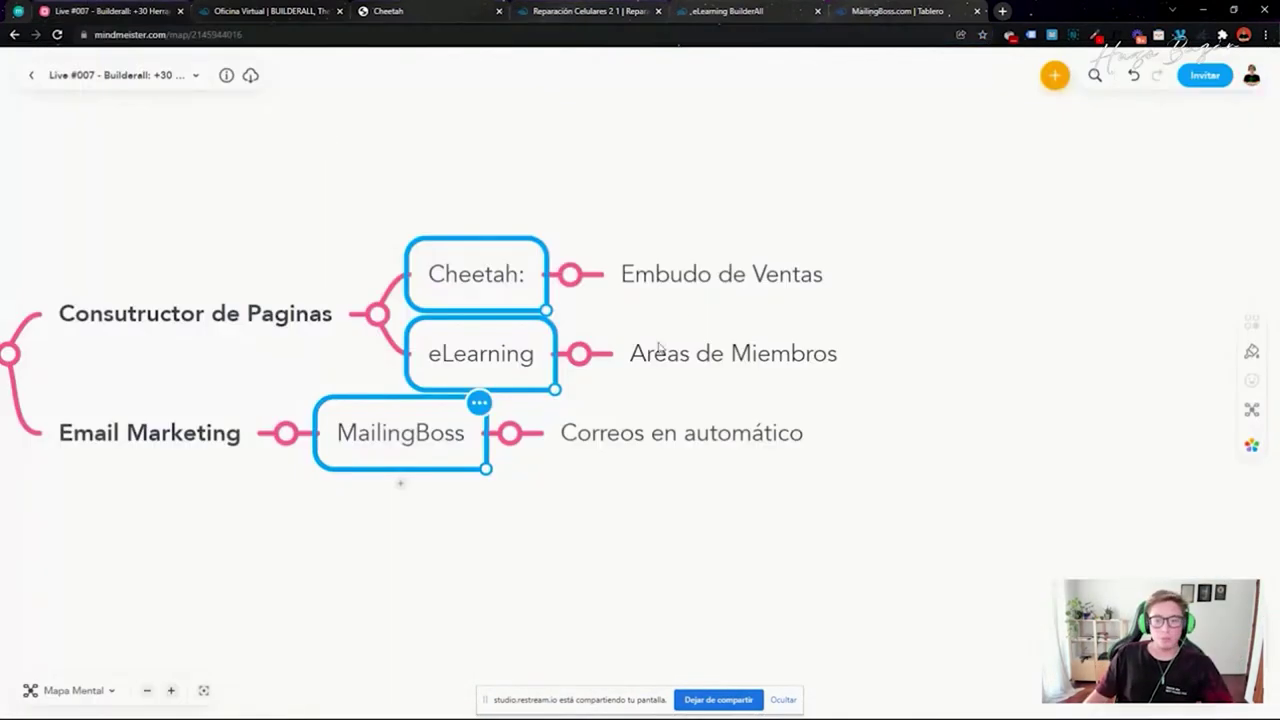
left_click(722, 274)
left_click_drag(152, 546, 526, 406)
left_click_drag(1042, 433, 742, 433)
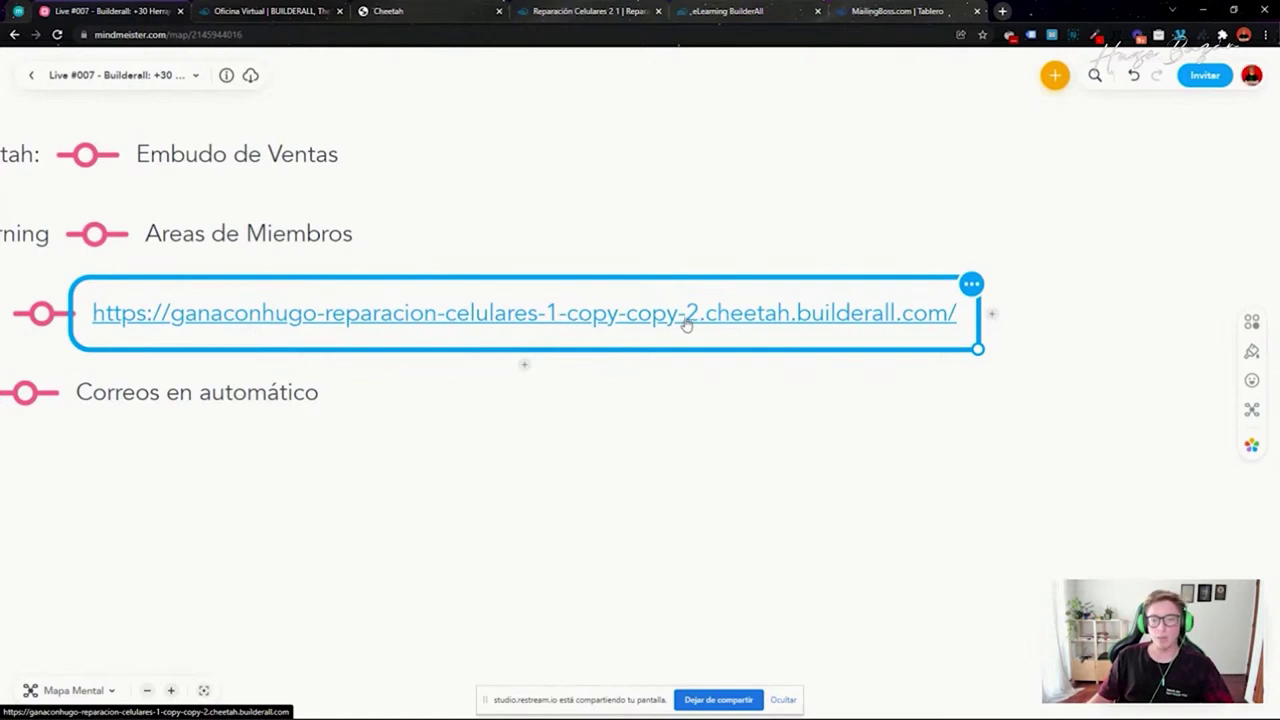
left_click_drag(882, 475, 951, 479)
scroll(762, 337, "up", 2)
left_click_drag(828, 432, 950, 442)
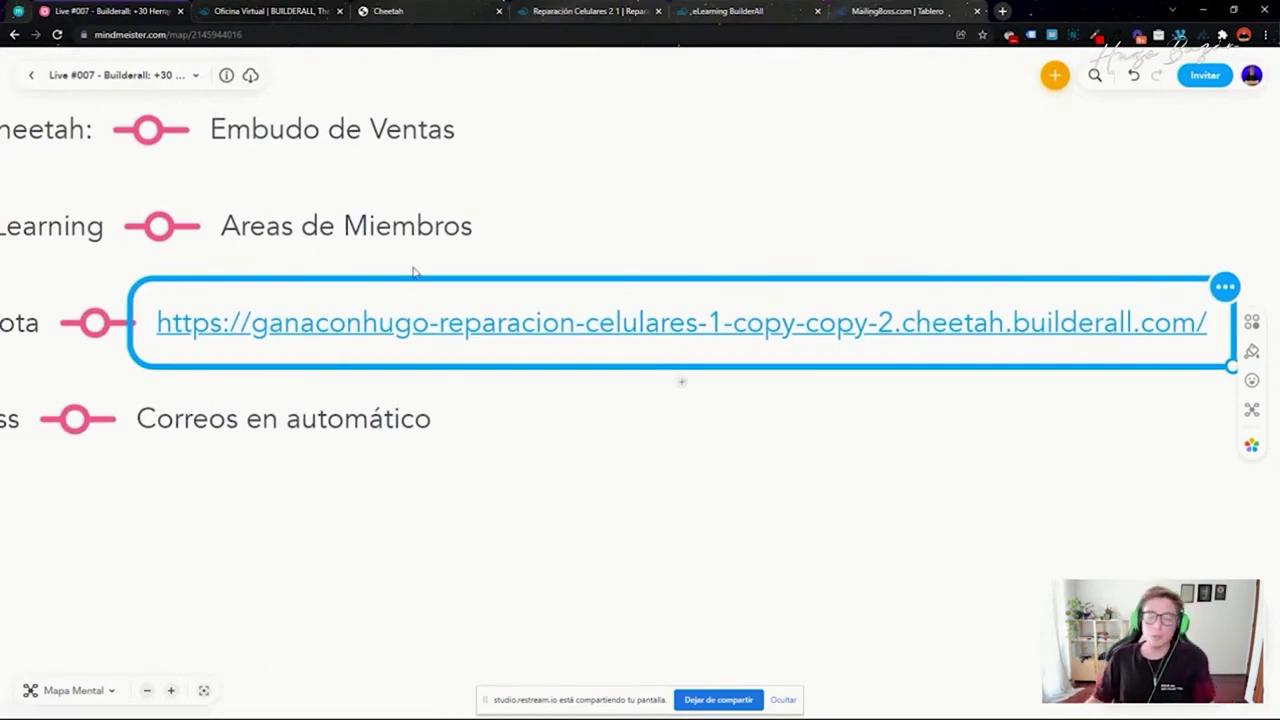
- Switch back to the Cheetah website list and open the "Reparación Celulares" site for editing
left_click(256, 9)
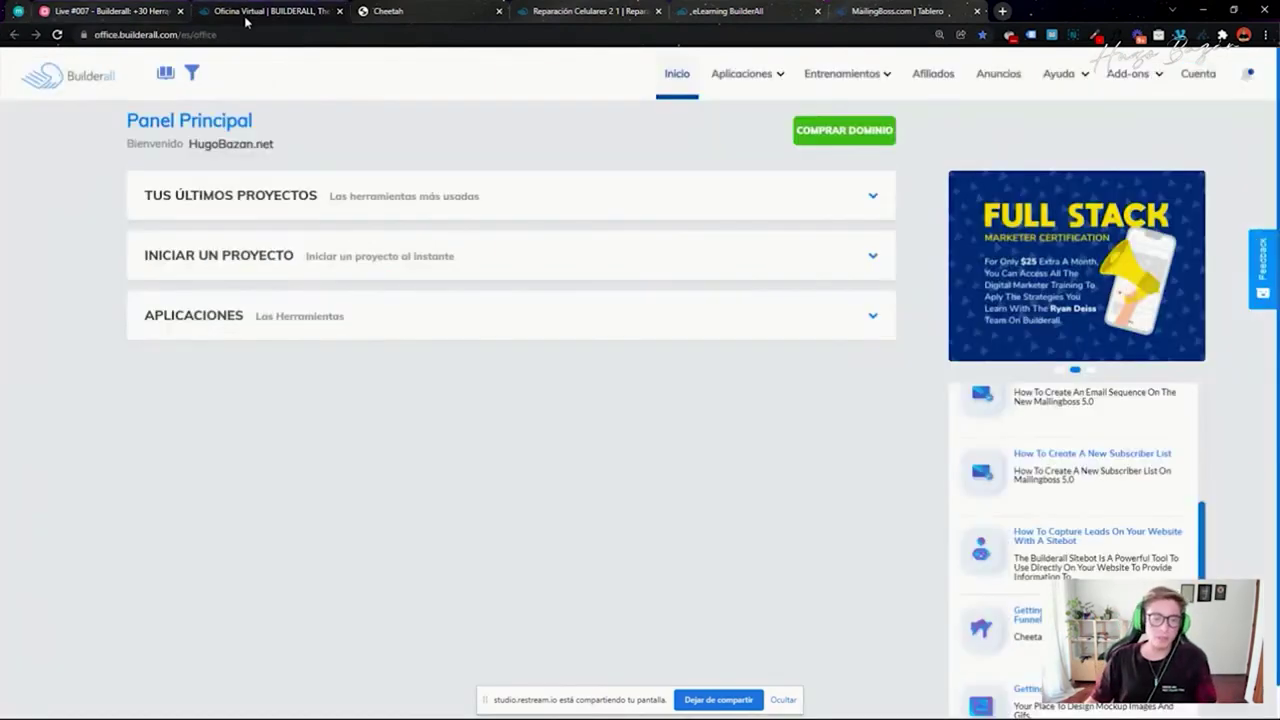
left_click(160, 8)
left_click(430, 10)
left_click(558, 9)
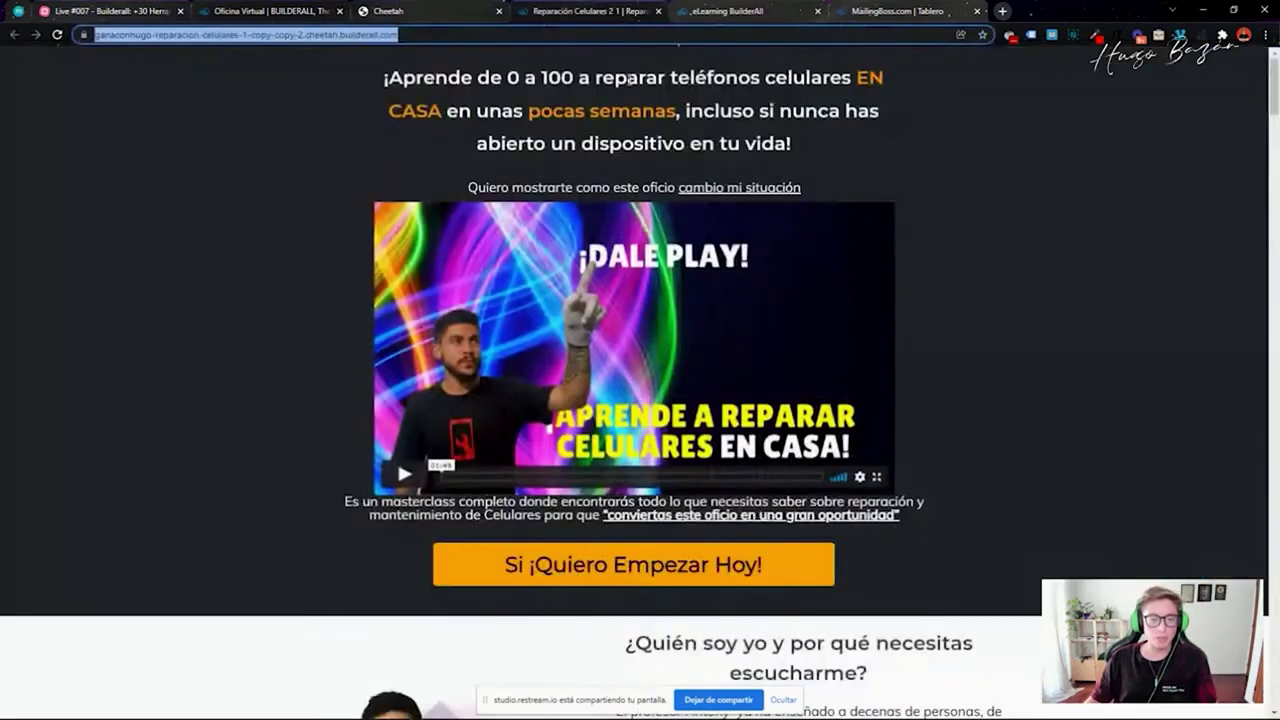
left_click(712, 7)
left_click(375, 7)
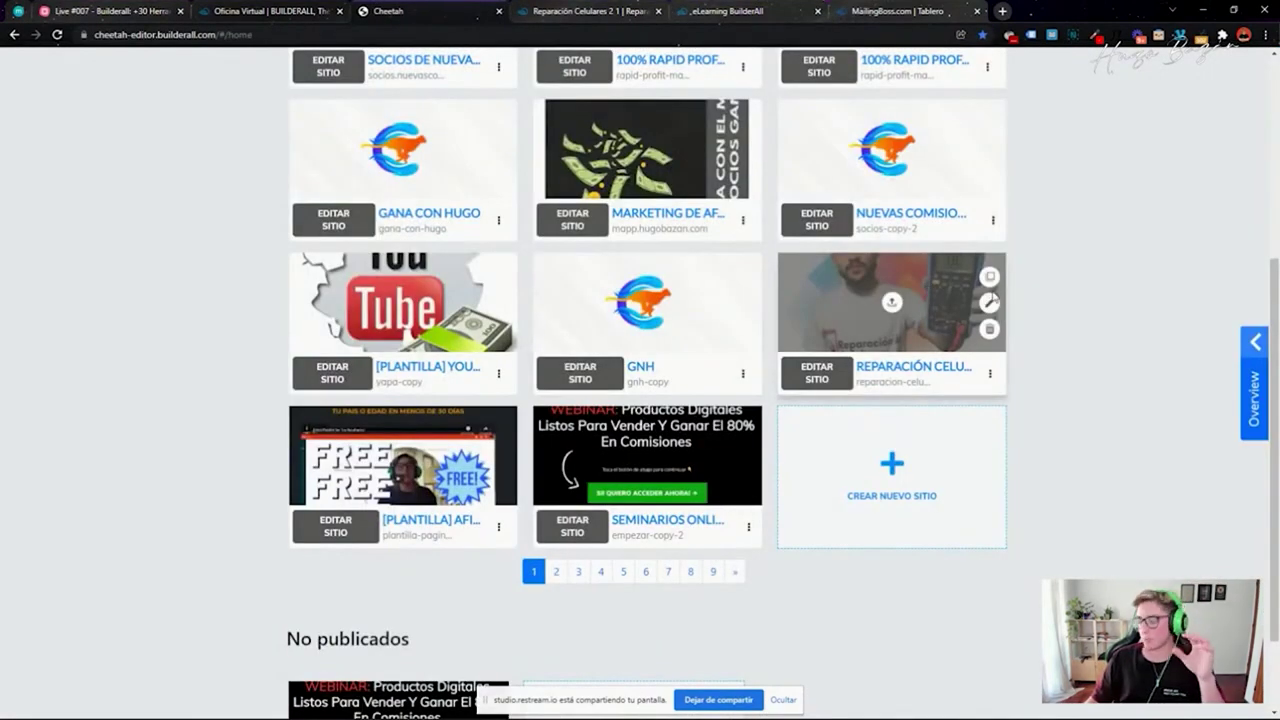
left_click(817, 373)
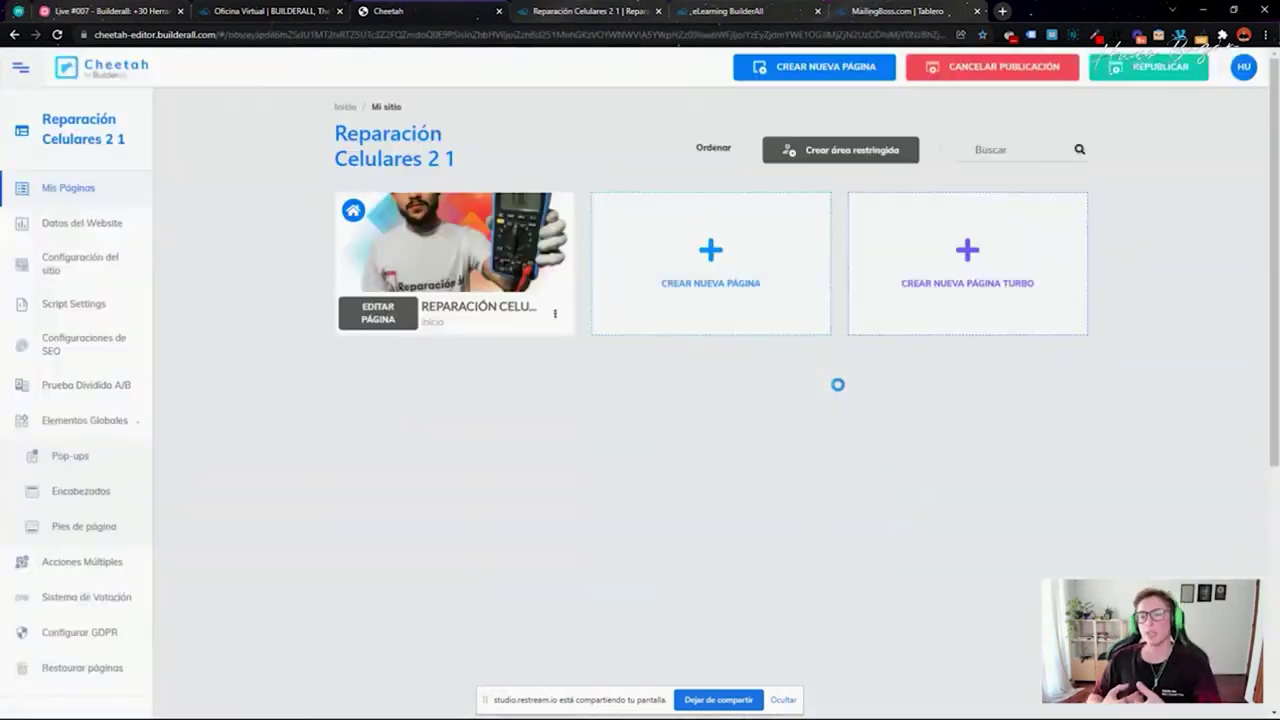
- Examine the site's management options, from its pages down to the domain and transfer entries
mouse_move(537, 262)
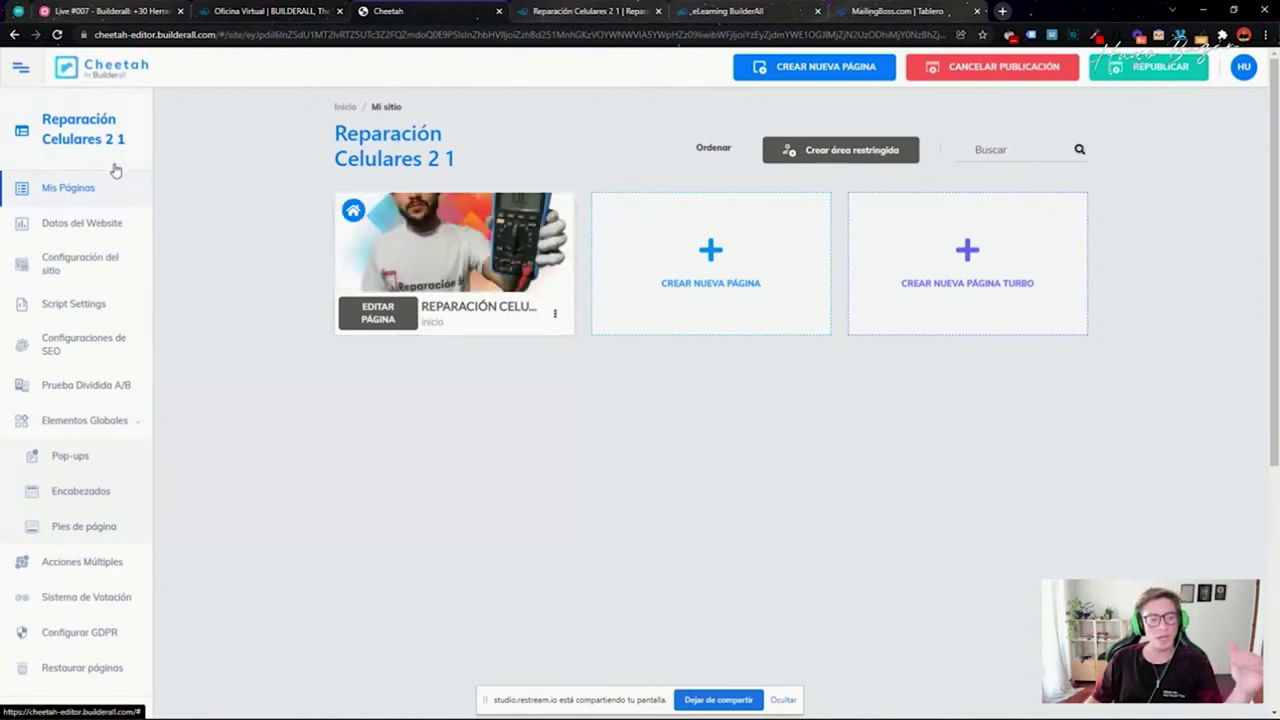
scroll(126, 400, "down", 3)
scroll(101, 456, "down", 2)
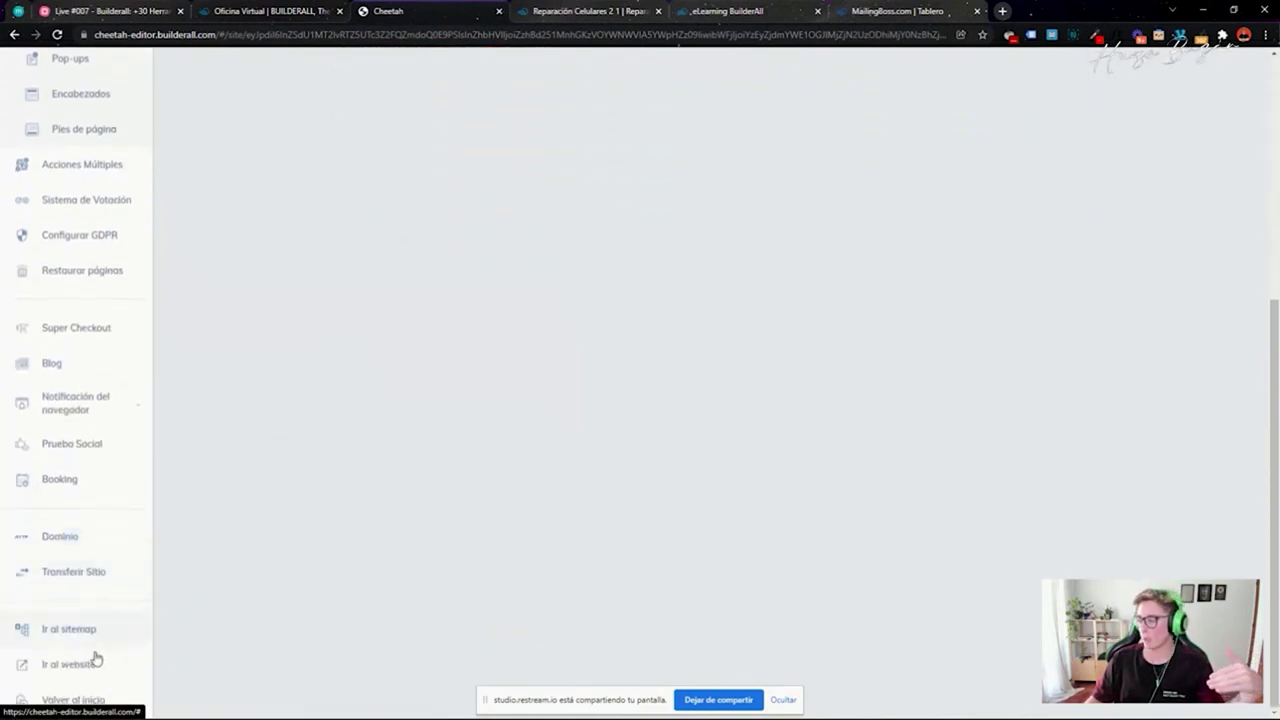
scroll(94, 657, "up", 5)
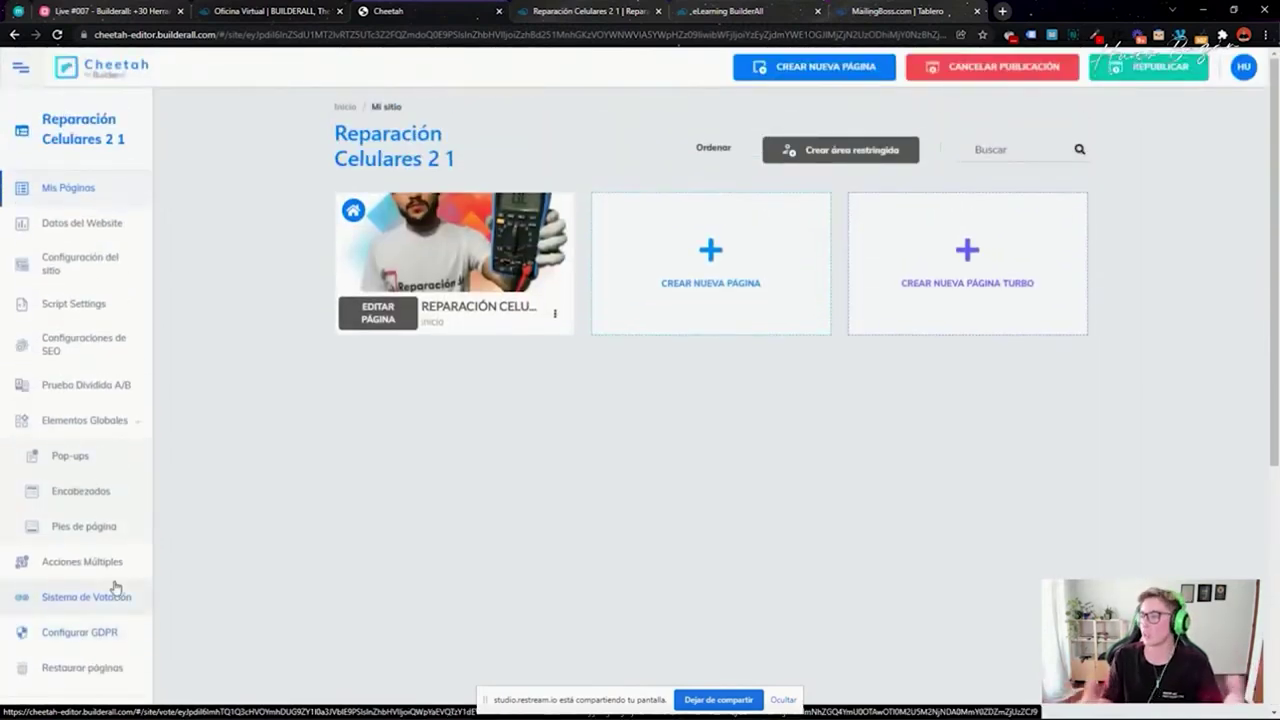
- Open the "Reparación Celulares" page's settings and review the general, script, SEO, pop-up and header configuration
left_click(555, 313)
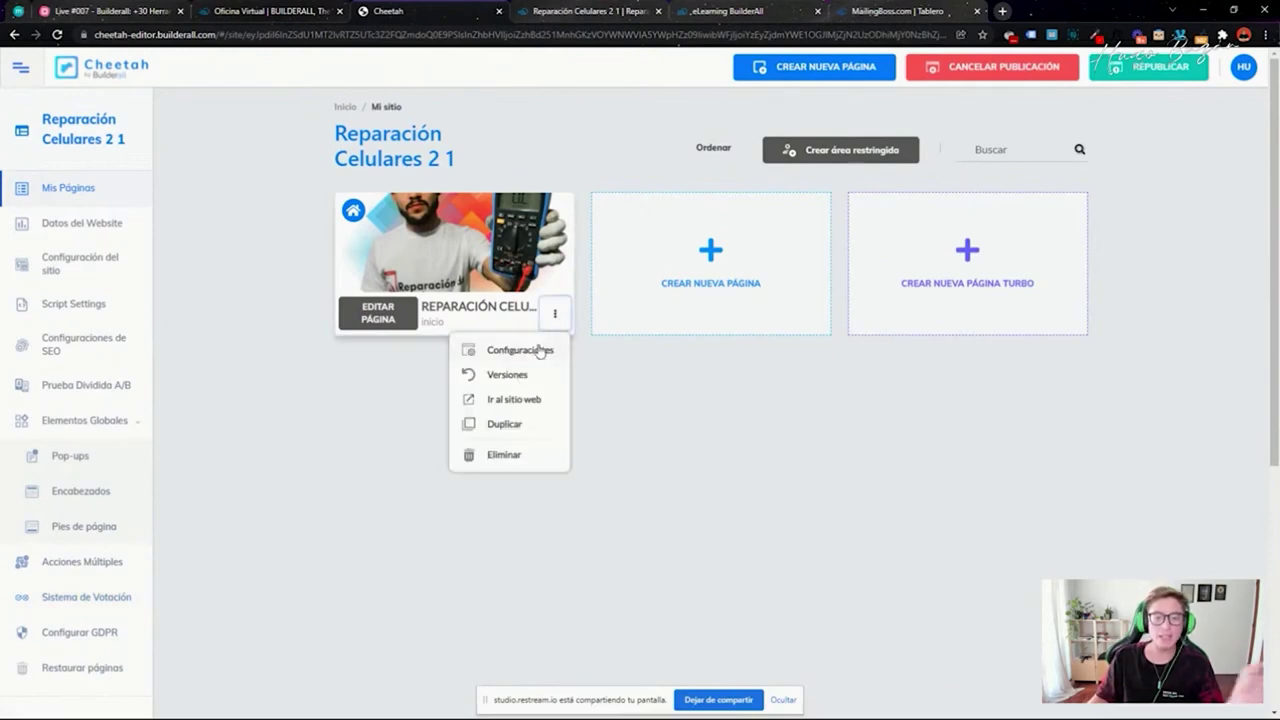
left_click(535, 352)
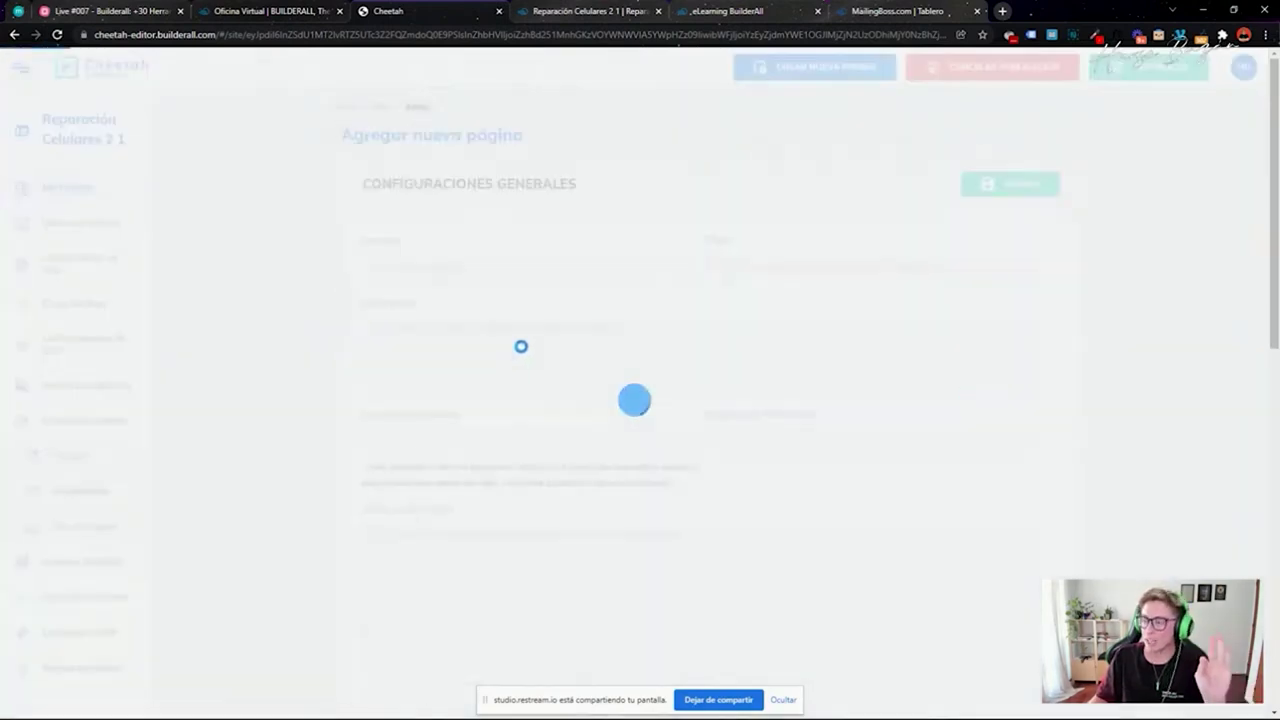
scroll(551, 340, "down", 5)
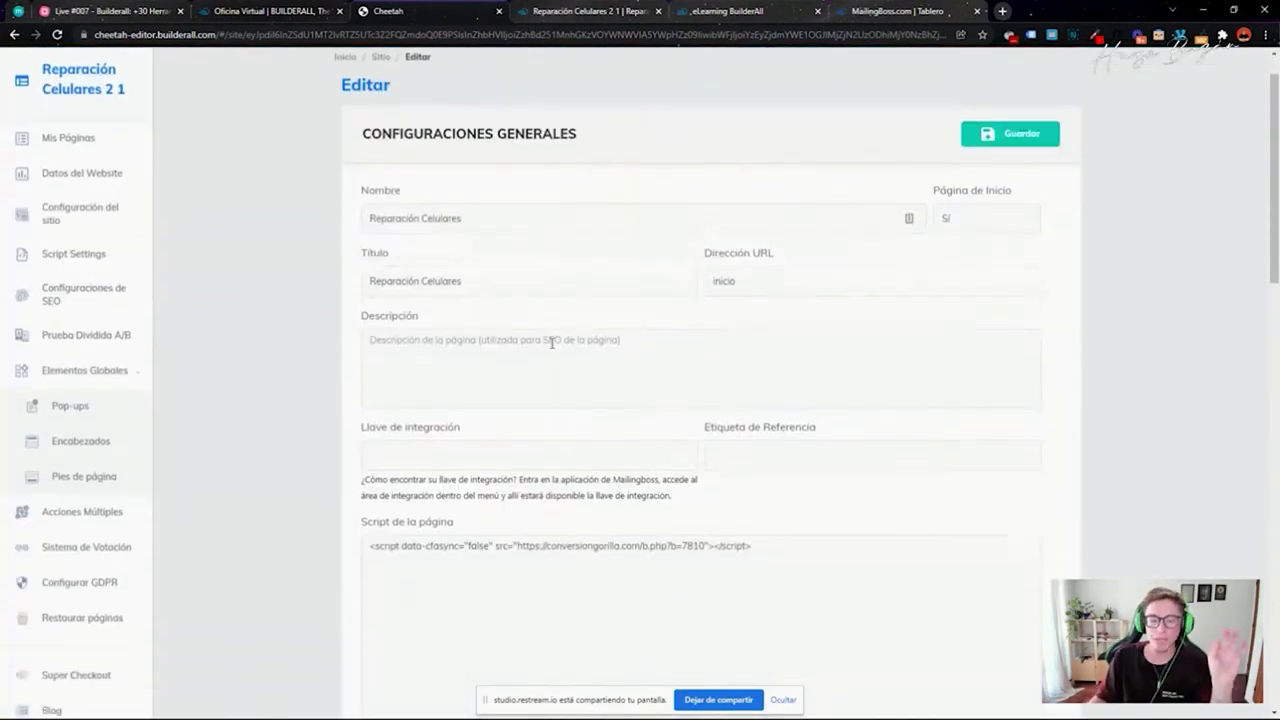
left_click_drag(898, 217, 368, 196)
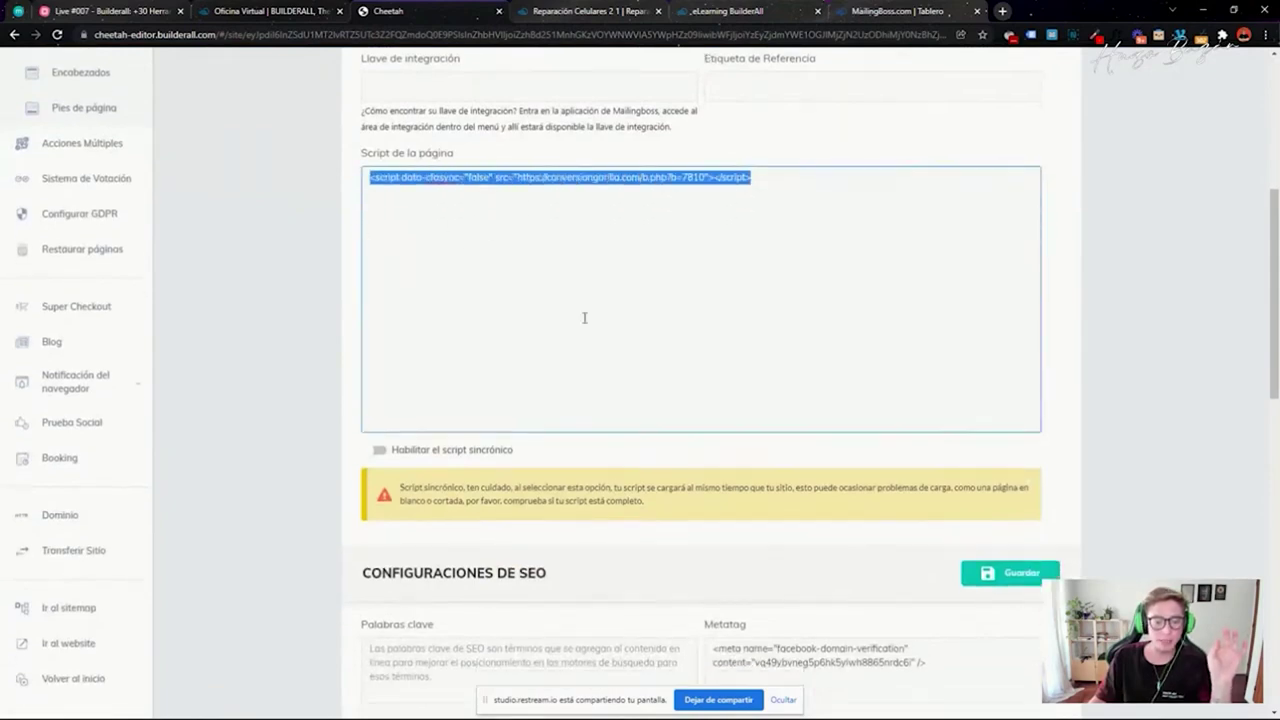
scroll(583, 317, "down", 7)
scroll(586, 434, "up", 3)
scroll(608, 340, "down", 4)
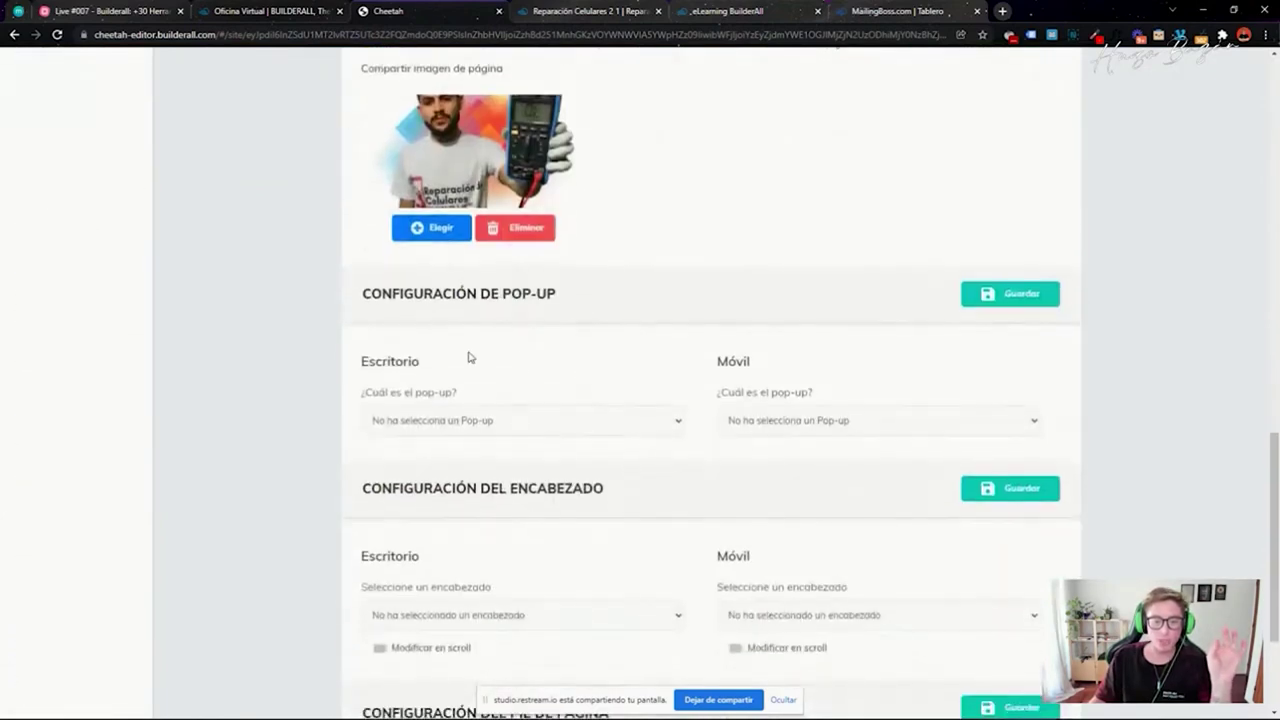
scroll(520, 415, "down", 2)
scroll(620, 470, "up", 14)
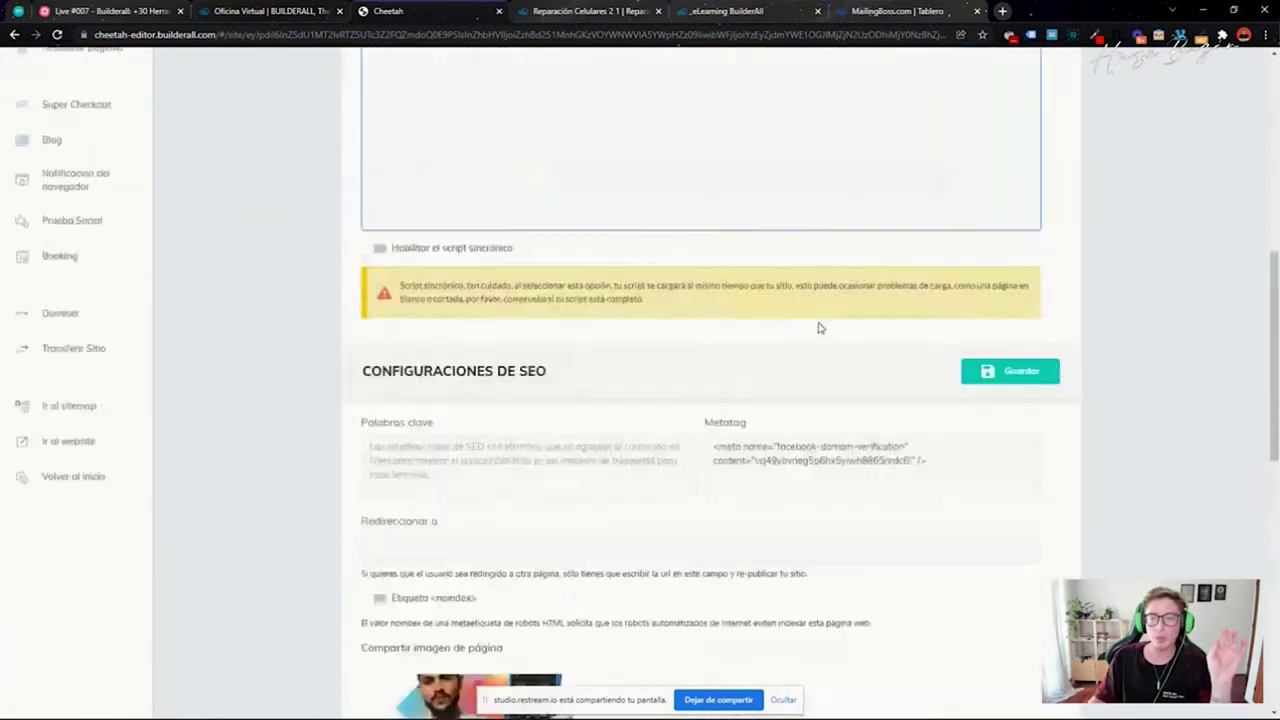
- Return to the site's page list and open the "Reparación Celulares" page in the editor
left_click(386, 105)
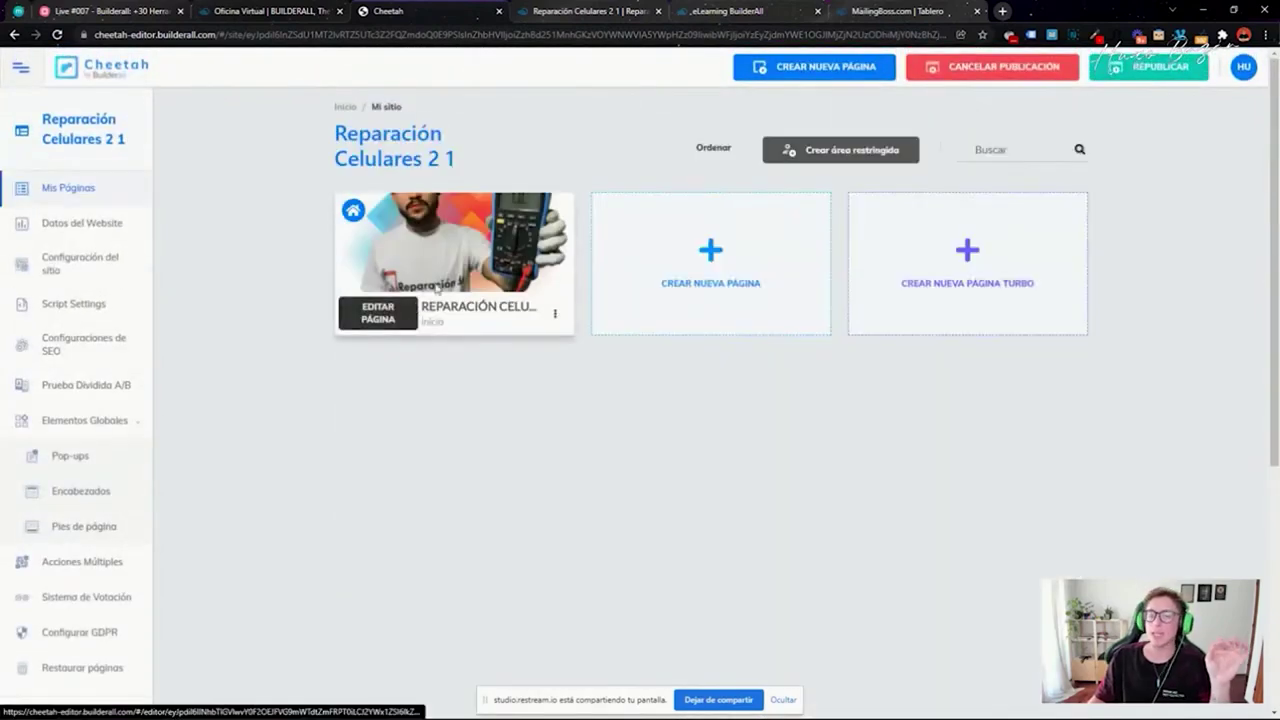
mouse_move(463, 265)
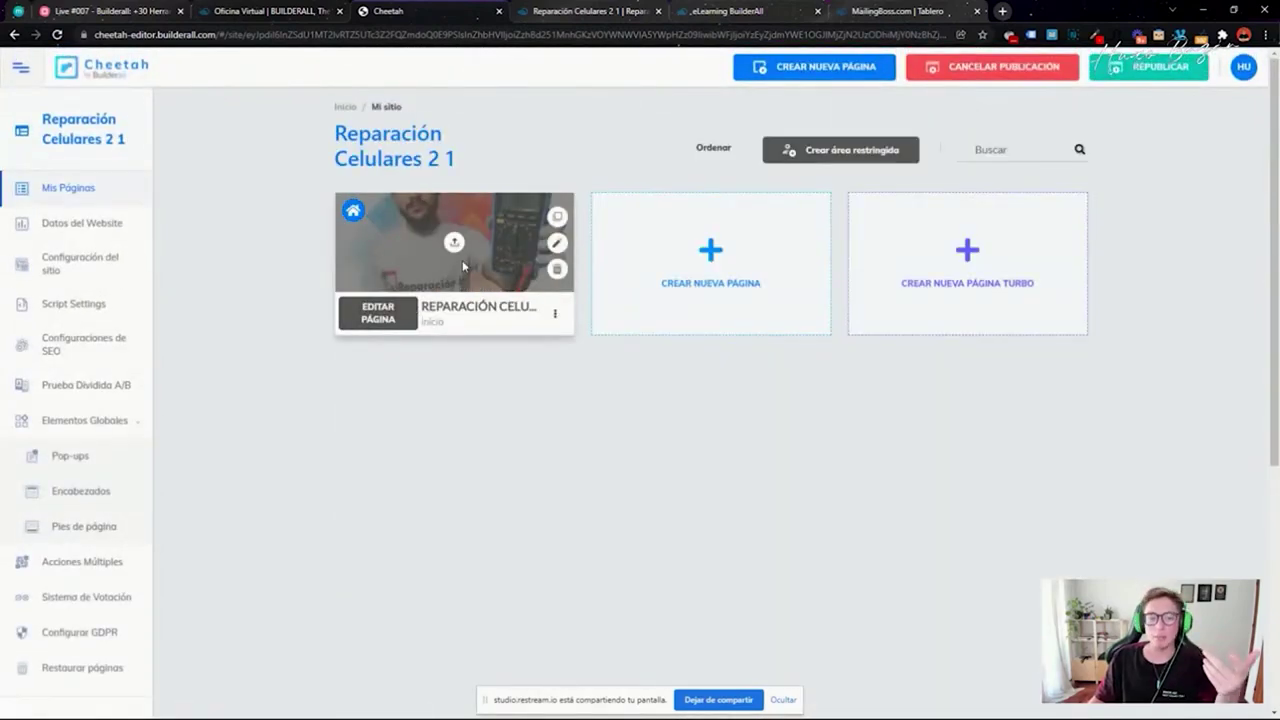
left_click(405, 316)
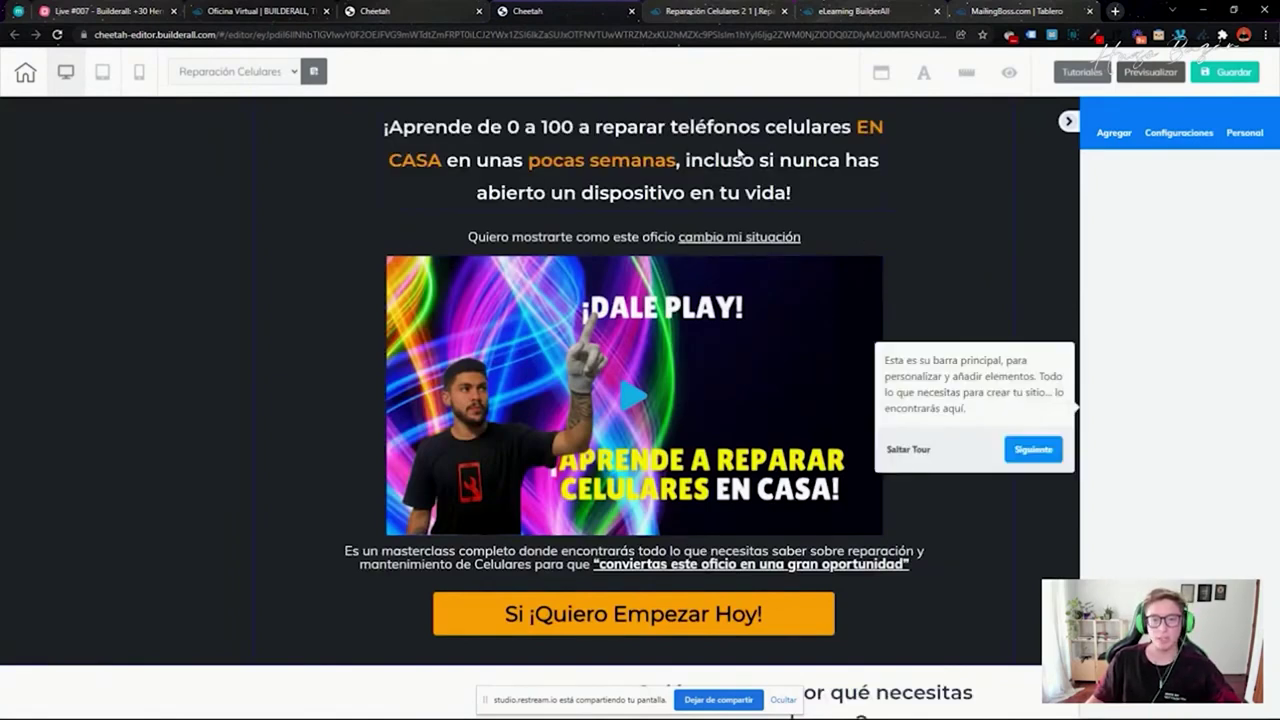
- Inspect the landing page's headline, texts, video, button and background panel one by one, and look at the sections below
left_click(713, 124)
left_click(700, 240)
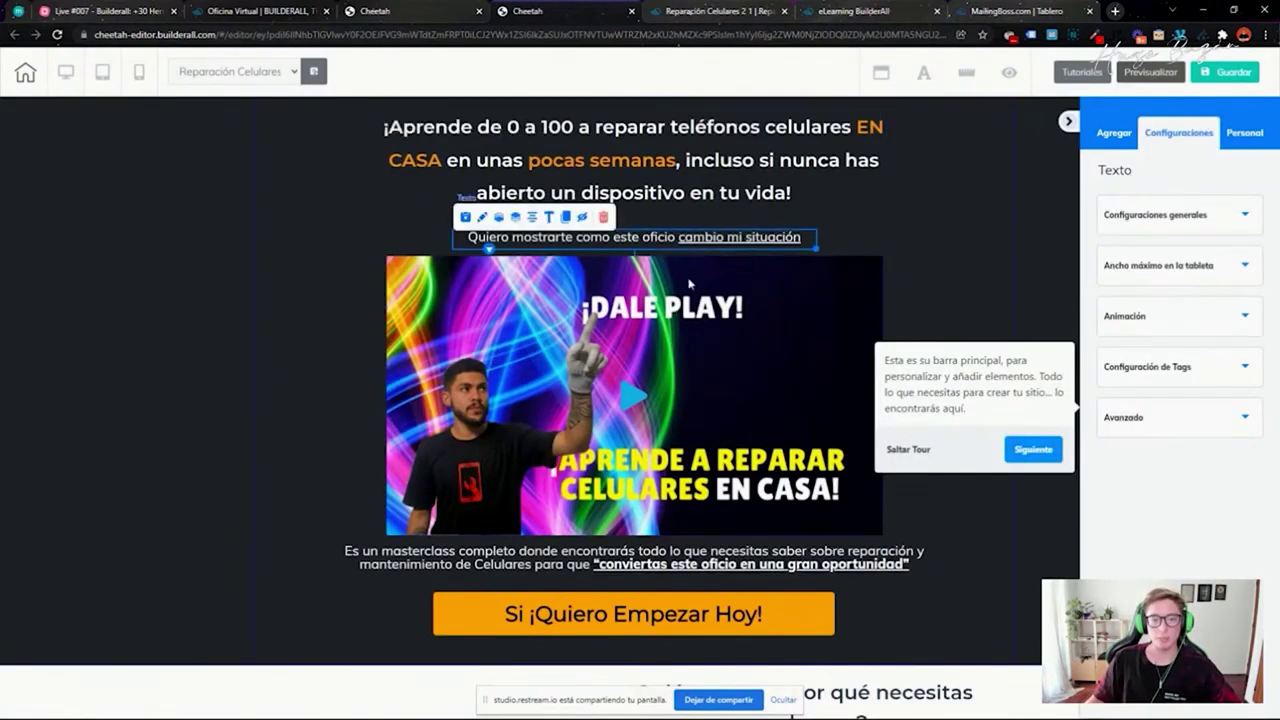
left_click(692, 318)
left_click(603, 557)
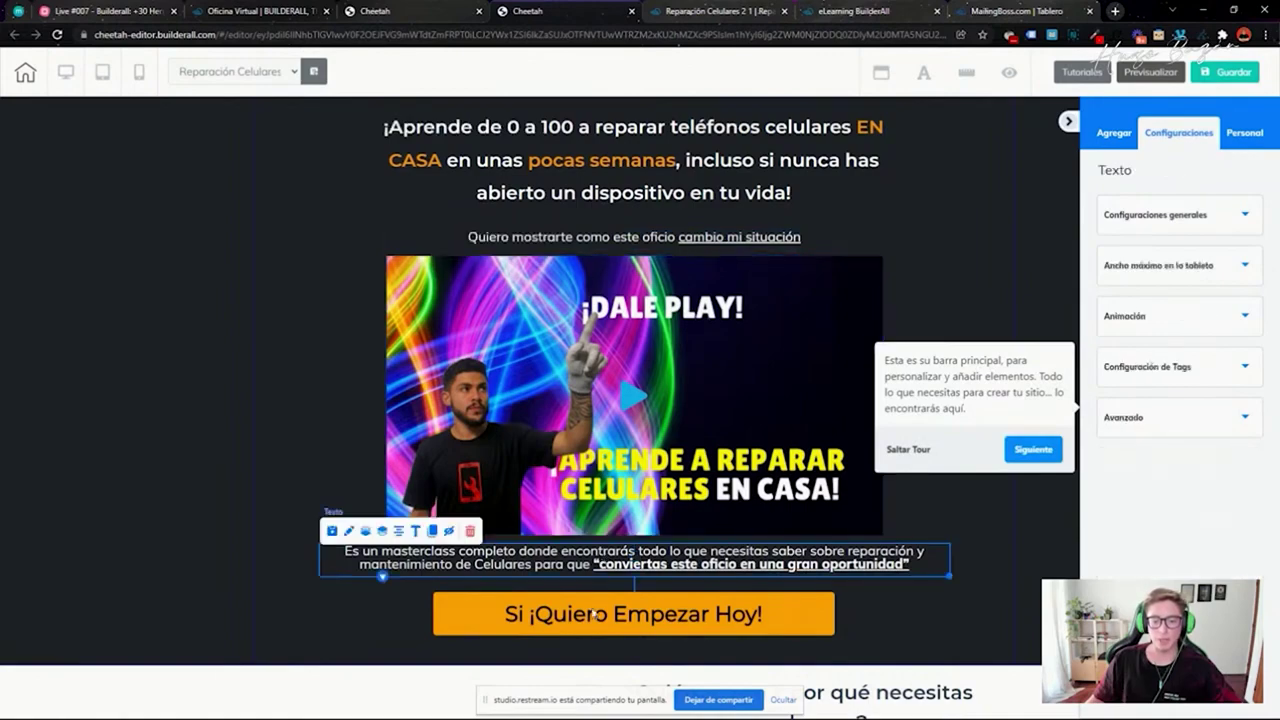
left_click(588, 619)
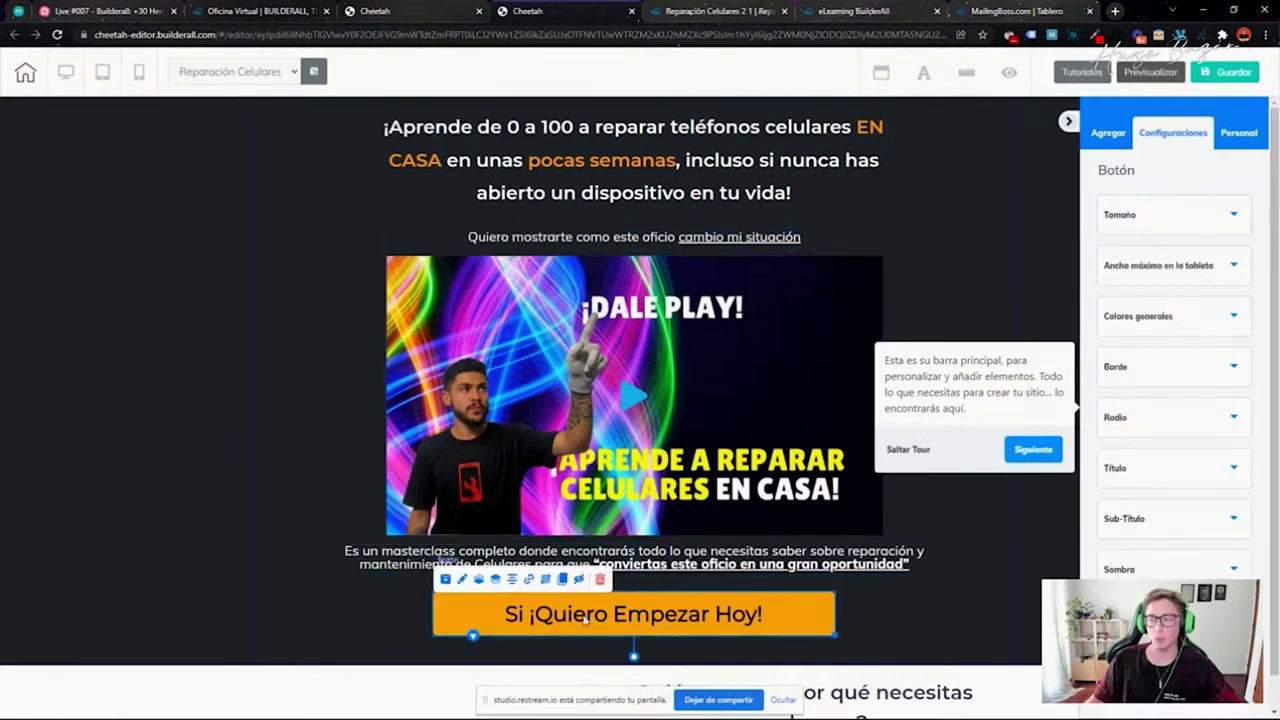
left_click(104, 360)
scroll(108, 348, "down", 6)
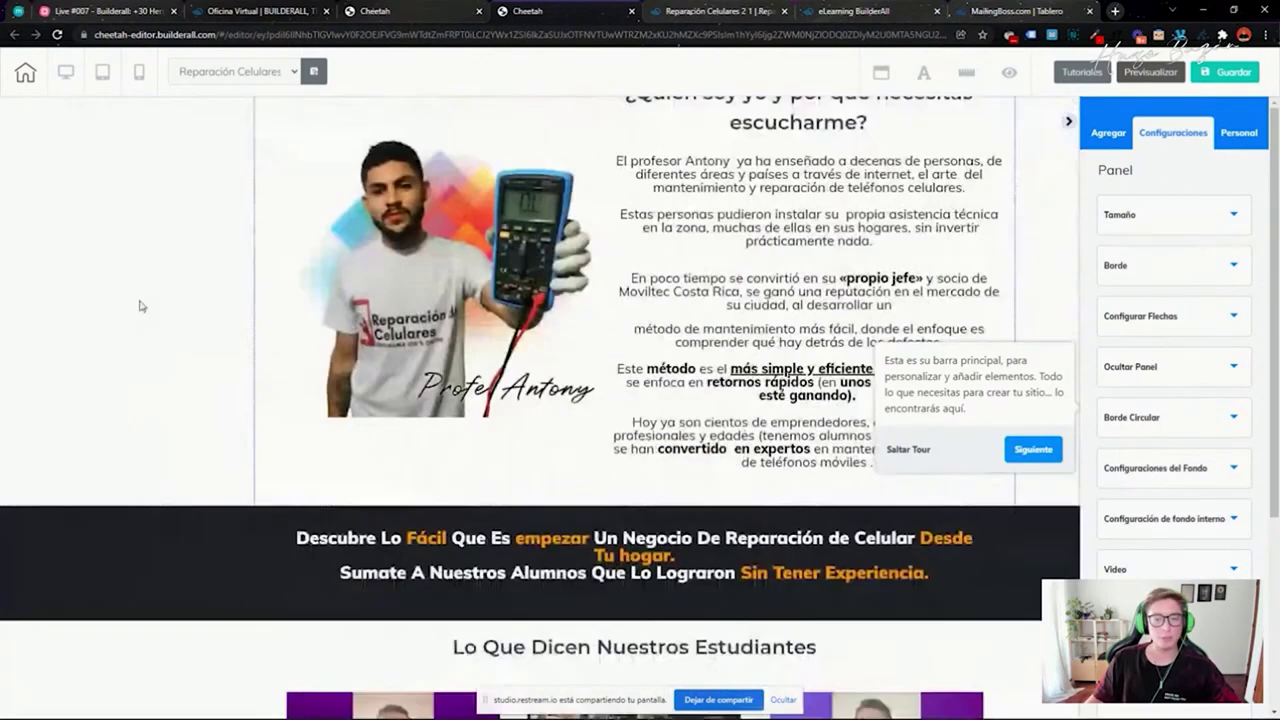
- Inspect the image, heading and text of the "¿Quién soy yo y por qué necesitas escucharme?" section, and look at the sections around it
scroll(140, 306, "up", 3)
left_click(505, 475)
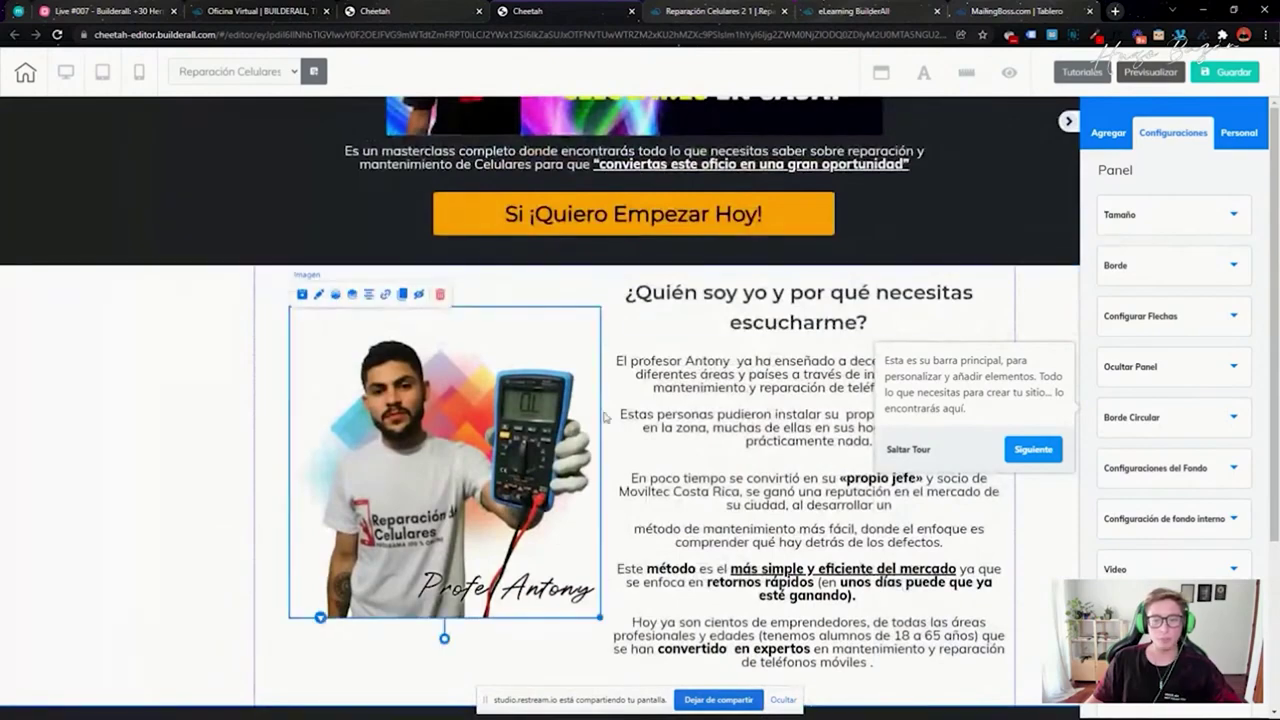
left_click(800, 304)
left_click(792, 393)
scroll(790, 393, "down", 2)
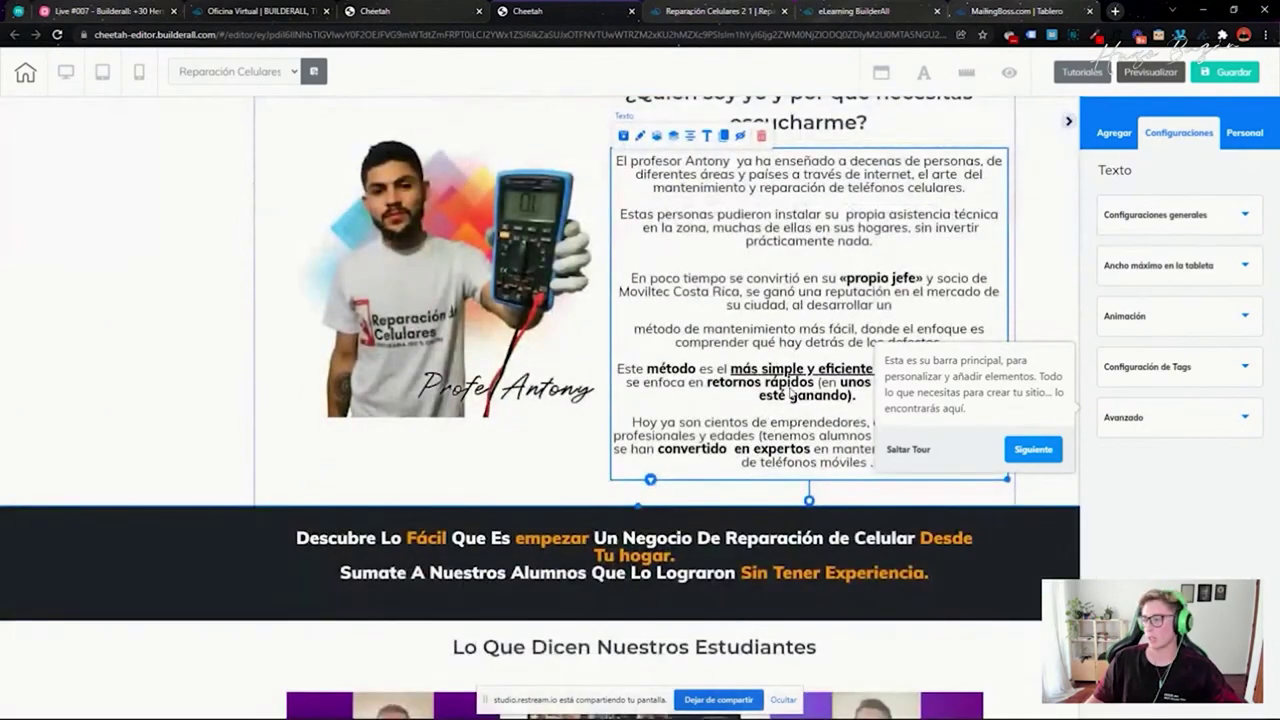
scroll(791, 393, "down", 3)
left_click(206, 354)
scroll(206, 354, "up", 10)
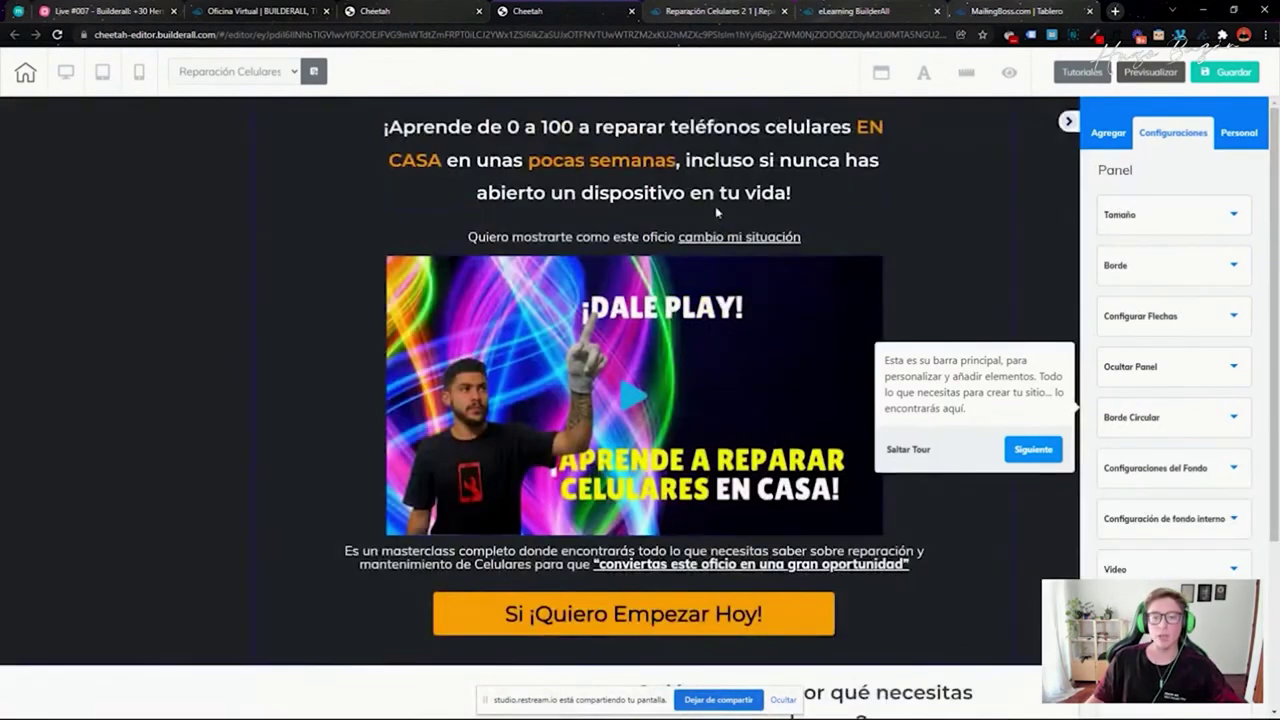
- Rearrange the hero panel freely, placing the orange button above the video and the headline below the masterclass text
left_click(711, 188)
left_click_drag(697, 184, 680, 588)
left_click_drag(659, 362, 652, 155)
left_click_drag(652, 545, 655, 650)
left_click_drag(656, 596, 657, 440)
left_click_drag(656, 659, 655, 628)
mouse_move(649, 565)
left_mouse_down()
mouse_move(648, 588)
mouse_move(650, 574)
left_mouse_up()
left_click_drag(678, 643, 667, 499)
left_click_drag(679, 577, 685, 601)
left_click_drag(683, 491, 687, 515)
left_click_drag(650, 250, 652, 300)
left_click_drag(650, 443, 874, 218)
left_click_drag(604, 273, 607, 369)
left_click_drag(950, 222, 727, 150)
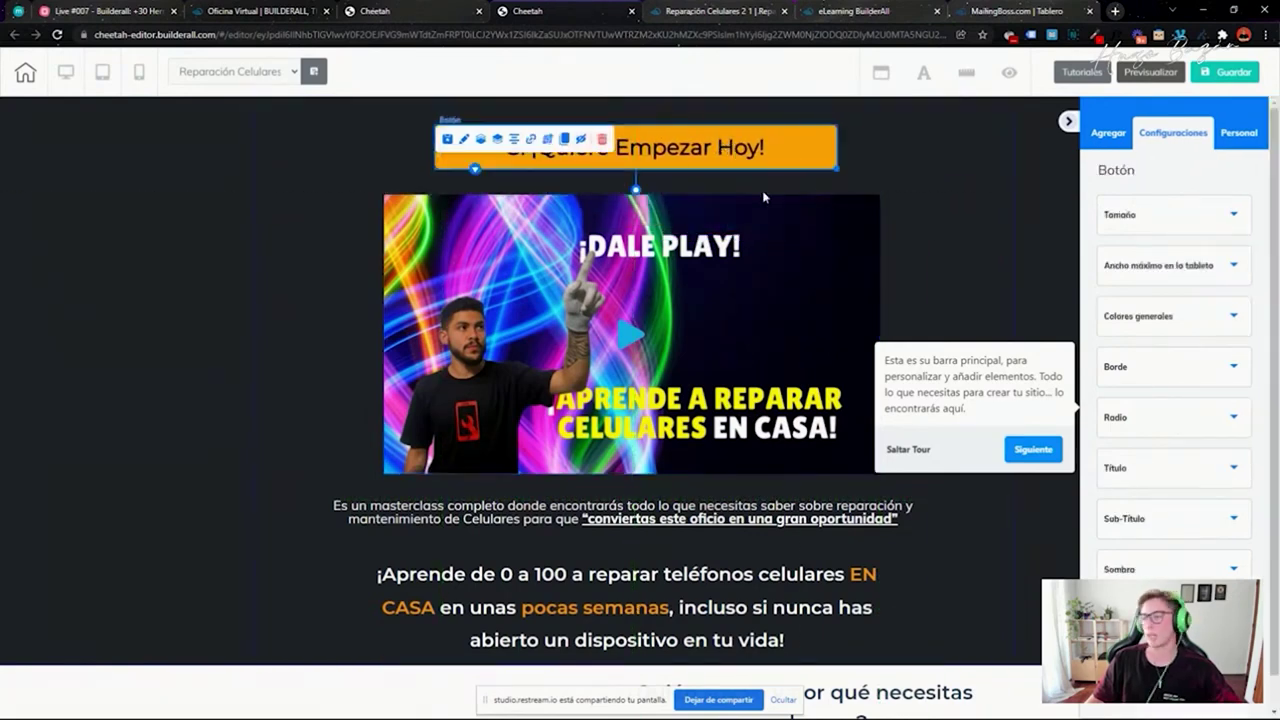
- Put the headline and masterclass text above the video, and the "Quiero mostrarte" line and orange button below it
left_click_drag(768, 620, 436, 144)
left_click_drag(696, 152, 694, 628)
left_click_drag(690, 400, 693, 445)
left_click_drag(692, 516, 676, 206)
left_click_drag(687, 316, 687, 578)
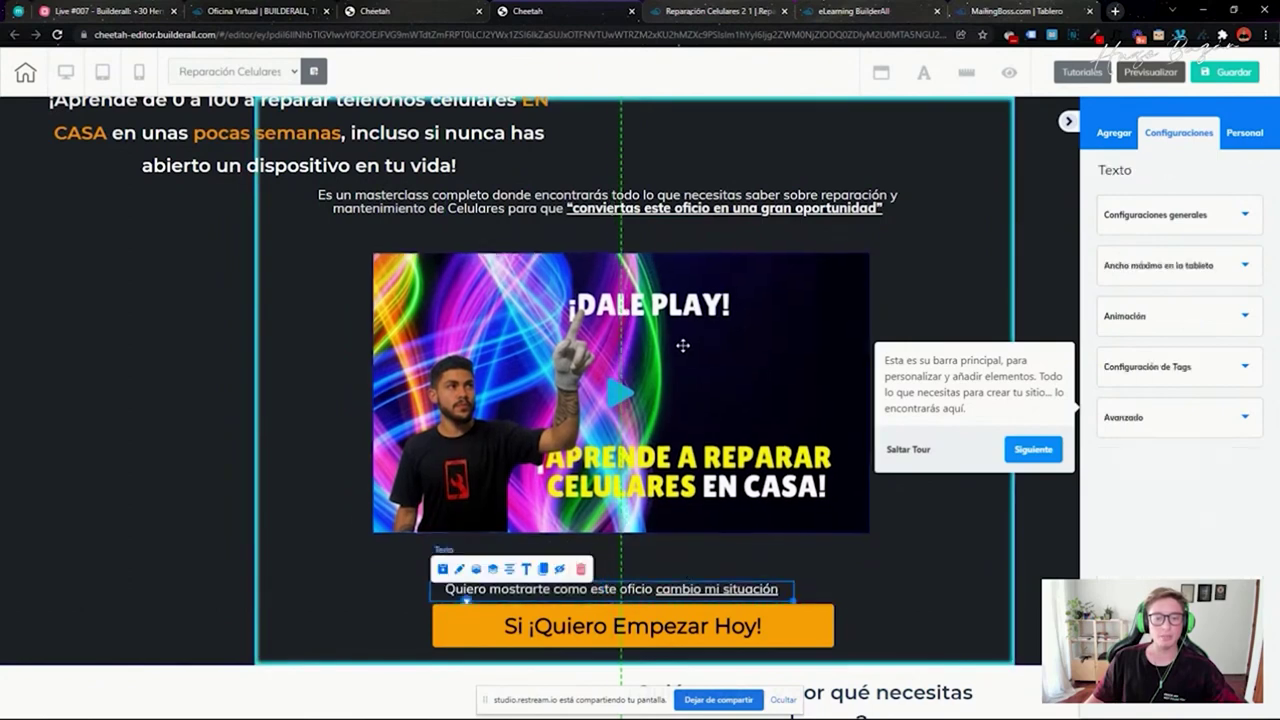
- Switch the page to the mobile layout and select the Vimeo video
left_click(139, 72)
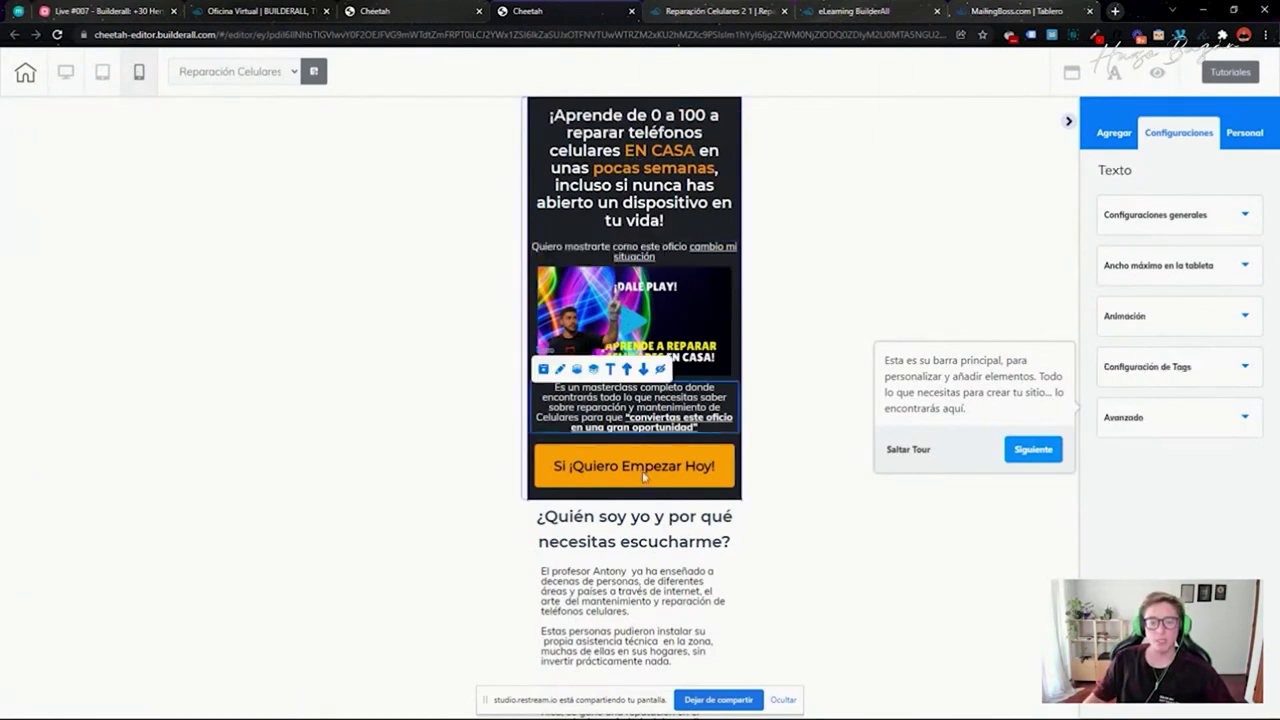
left_click(667, 322)
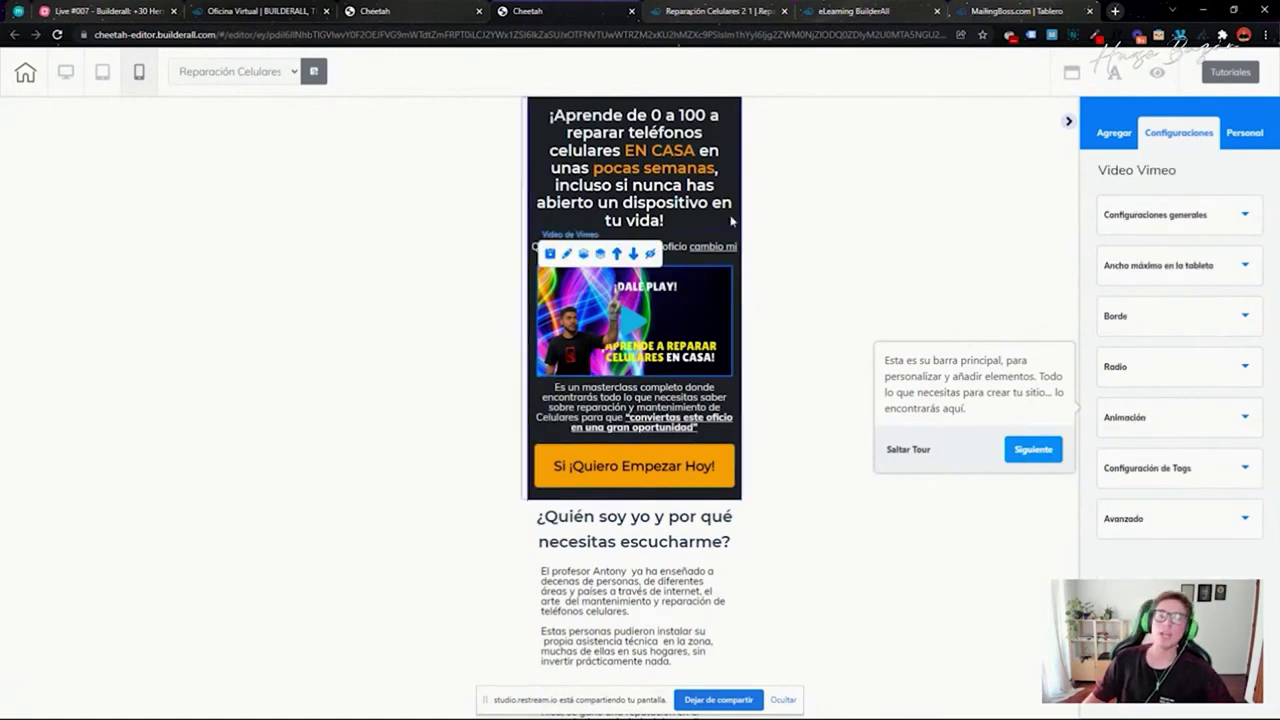
key("Print")
mouse_move(722, 243)
left_mouse_down()
mouse_move(743, 277)
mouse_move(735, 262)
left_mouse_up()
left_click_drag(671, 212, 606, 131)
key("Escape")
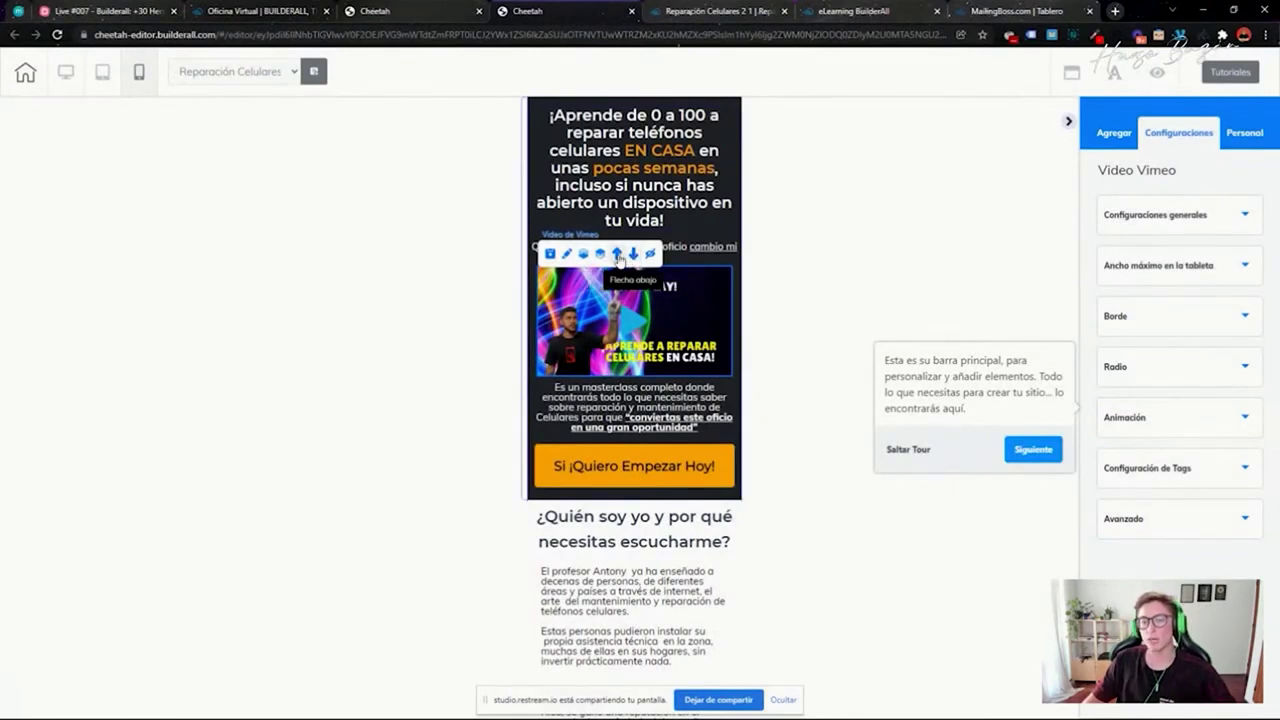
- Reorder the mobile layout so the video comes first and the headline sits directly above the orange button
left_click(618, 254)
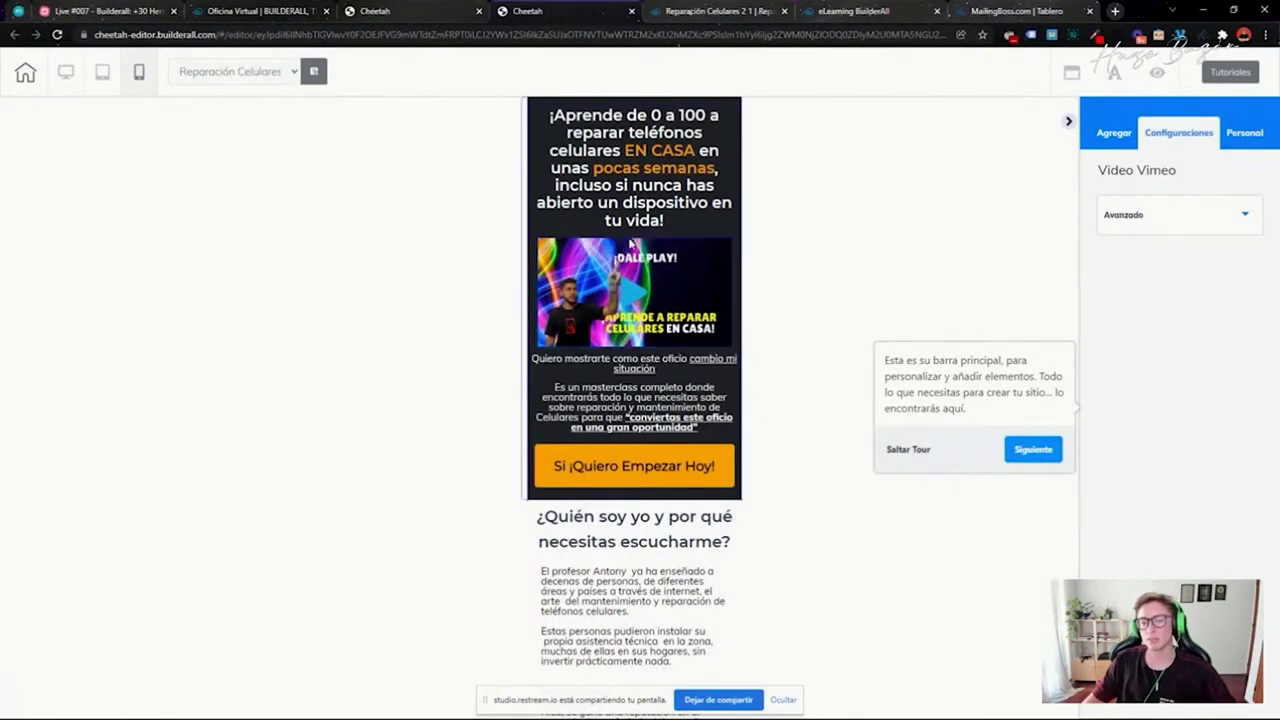
left_click(627, 224)
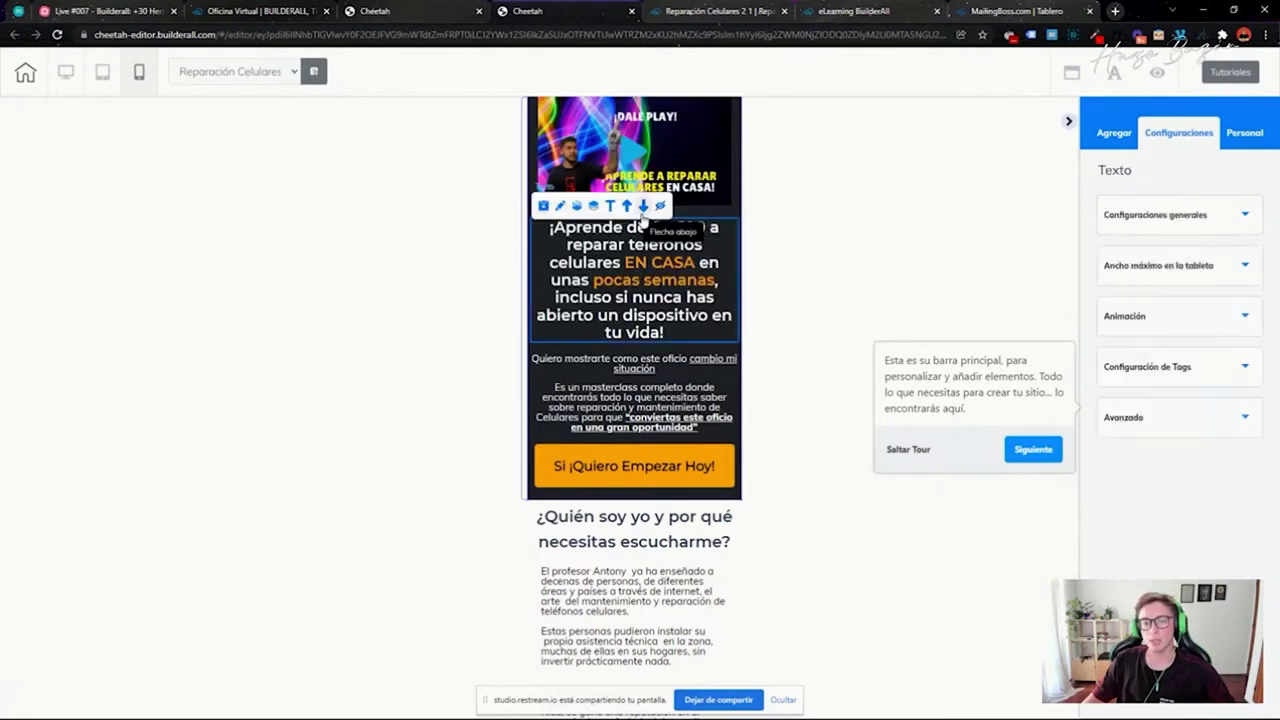
left_click(642, 235)
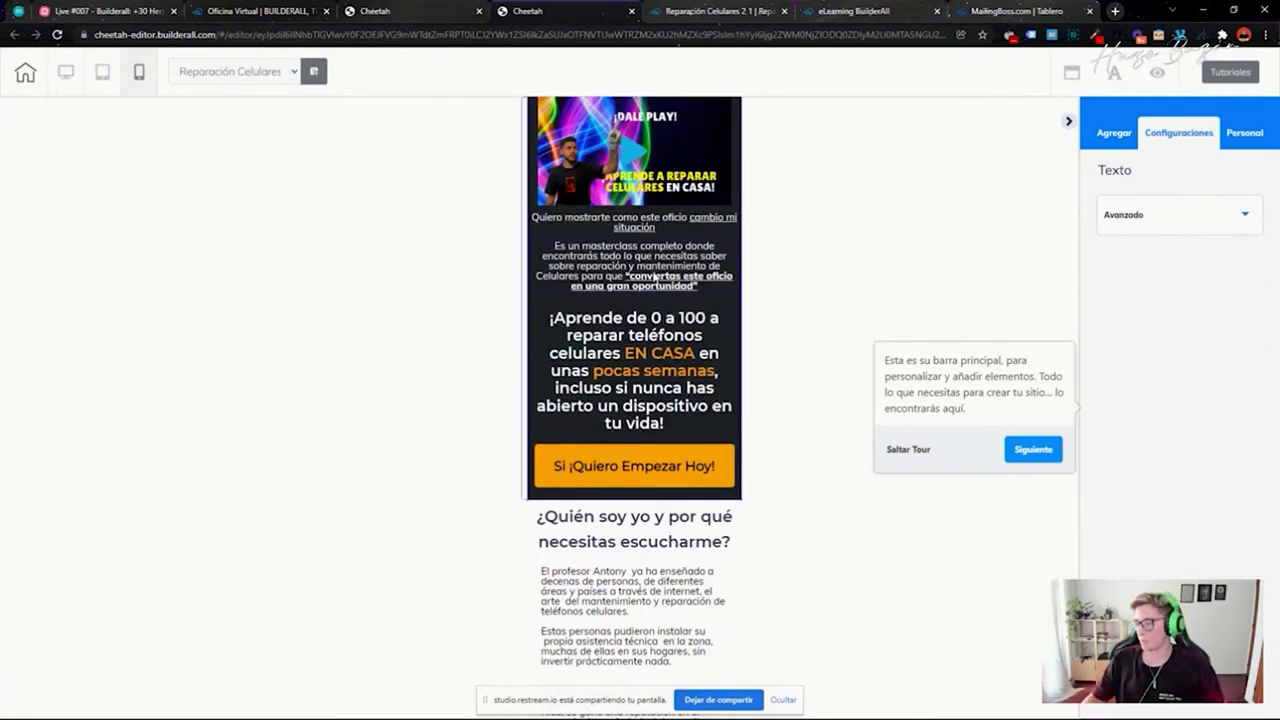
- Return to the desktop layout and look through the ready-made "Contacto" panel templates
left_click(65, 72)
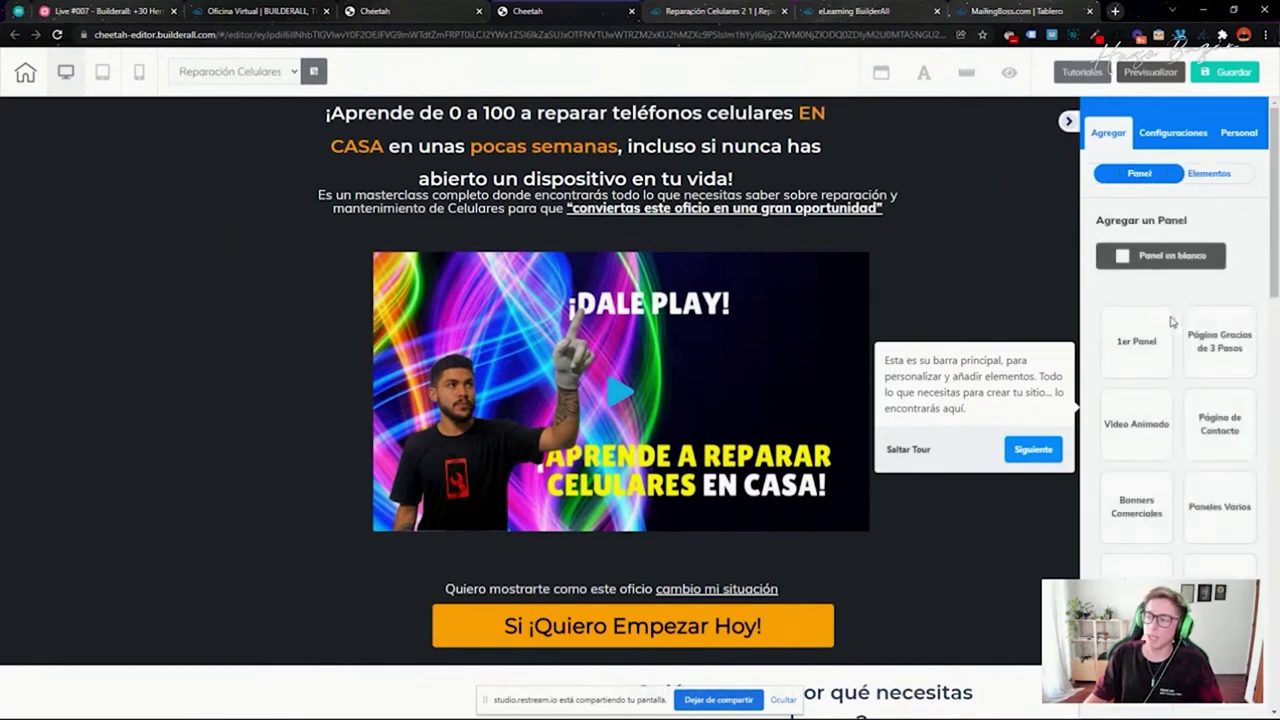
scroll(1172, 320, "down", 3)
scroll(1155, 398, "down", 1)
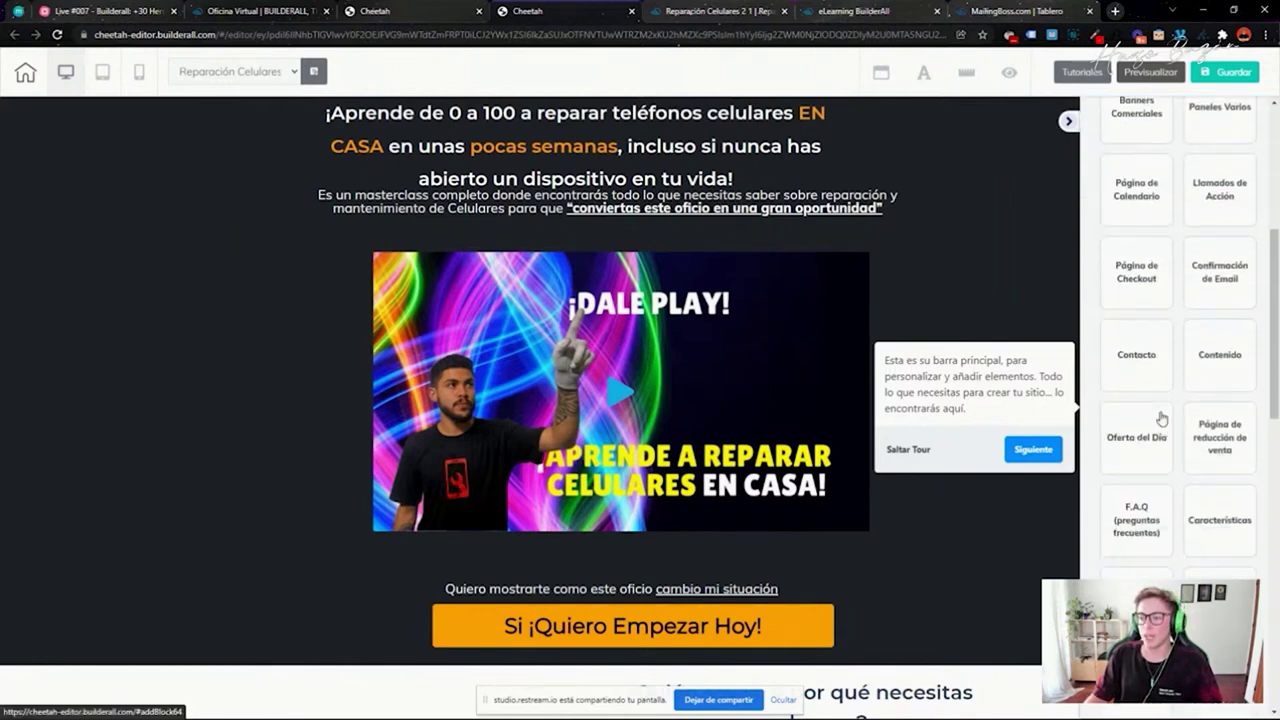
left_click(1153, 358)
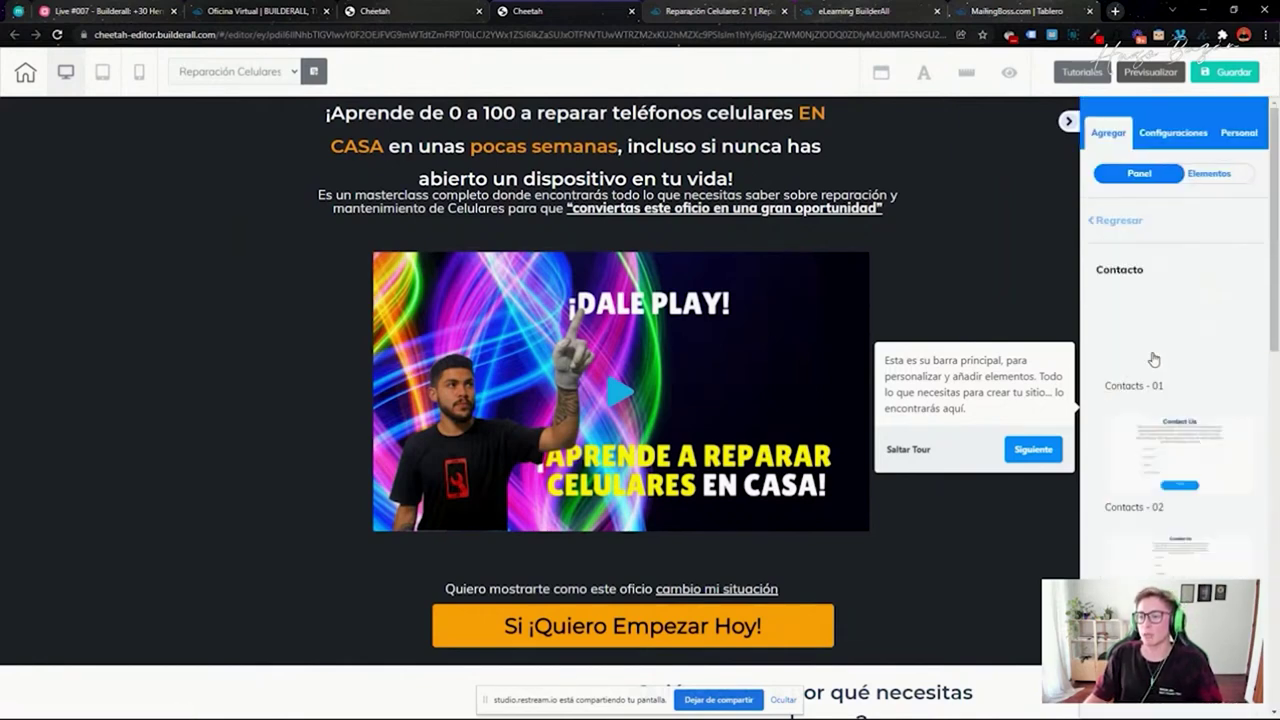
scroll(1180, 270, "down", 2)
scroll(1180, 270, "down", 6)
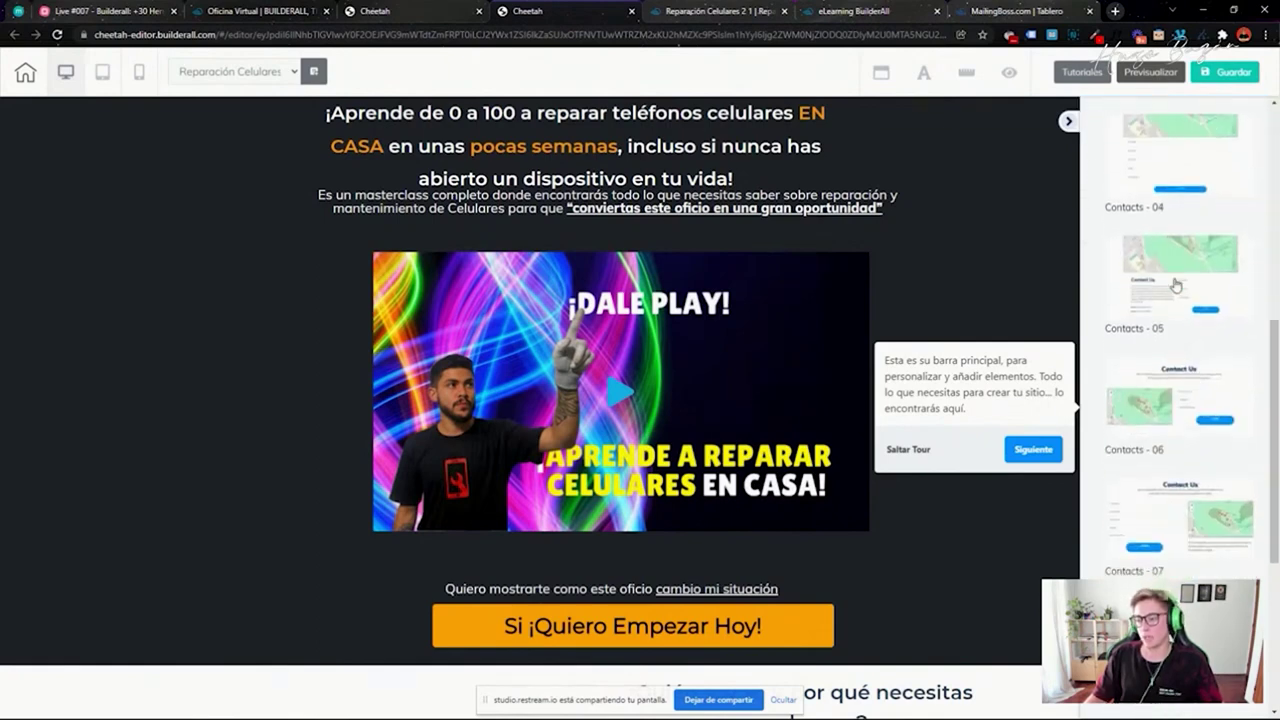
scroll(1200, 440, "up", 8)
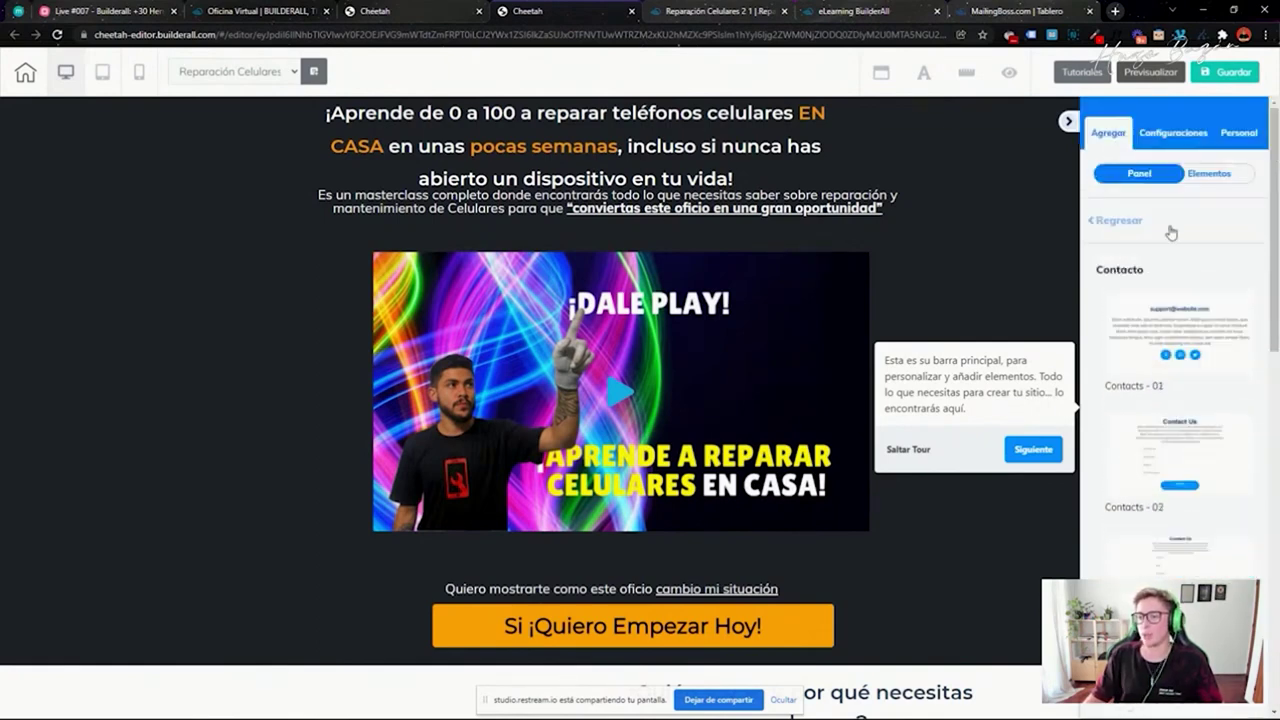
left_click(1122, 221)
- Look through the "Pie de Página" panel templates and return to the panel categories
scroll(1210, 375, "down", 4)
scroll(1180, 434, "down", 2)
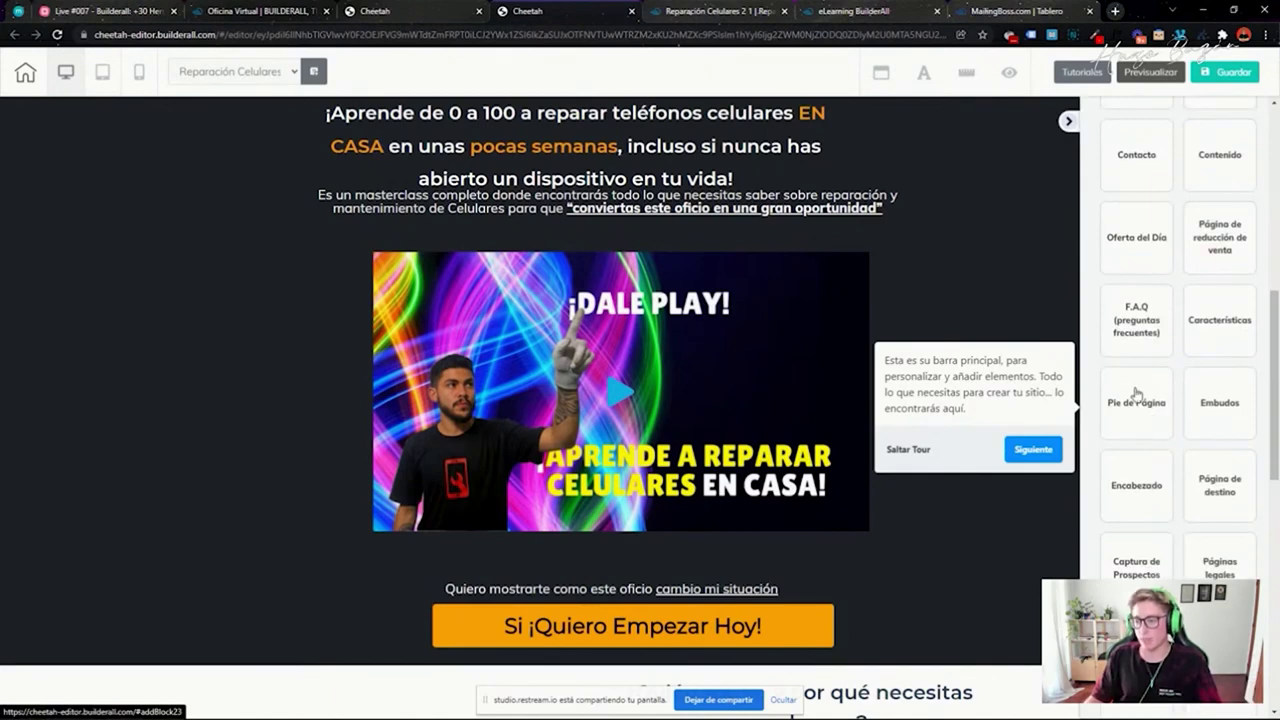
left_click(1136, 394)
scroll(1190, 410, "down", 5)
scroll(1166, 484, "up", 5)
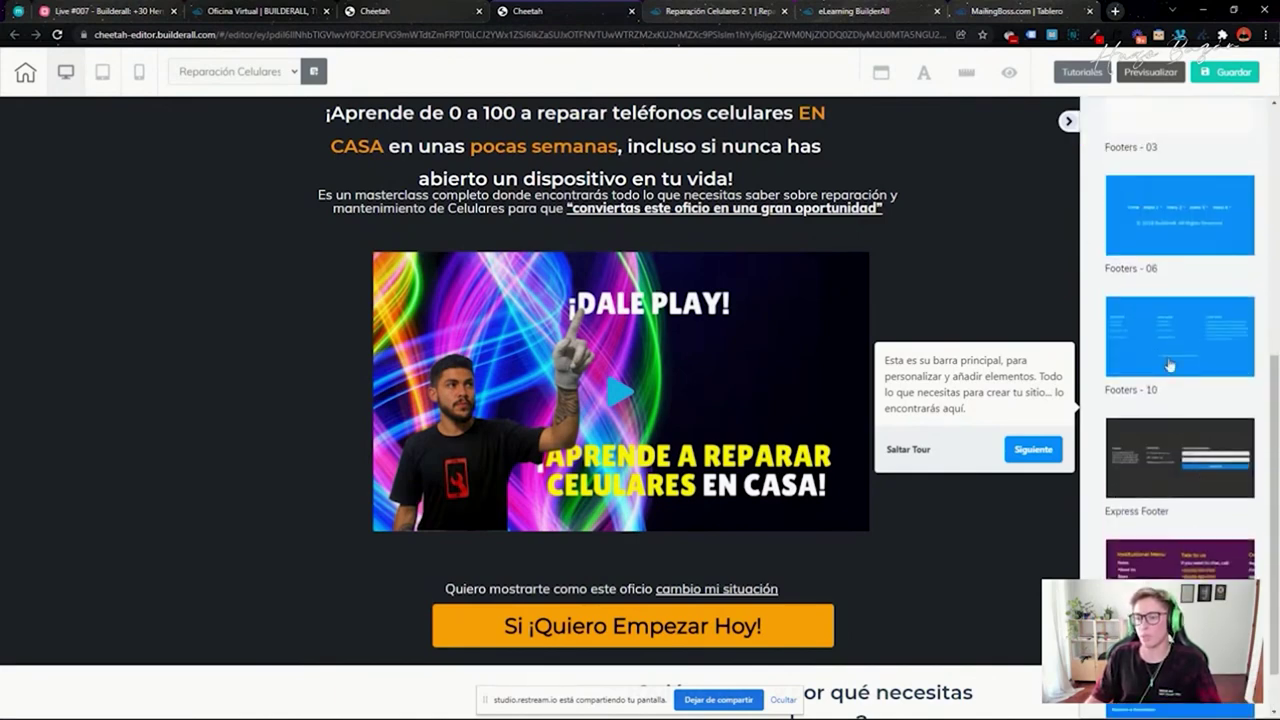
left_click(1118, 218)
- Look through the "F.A.Q (preguntas frecuentes)" panel templates and return to the panel categories
scroll(1151, 289, "down", 5)
scroll(1205, 440, "down", 4)
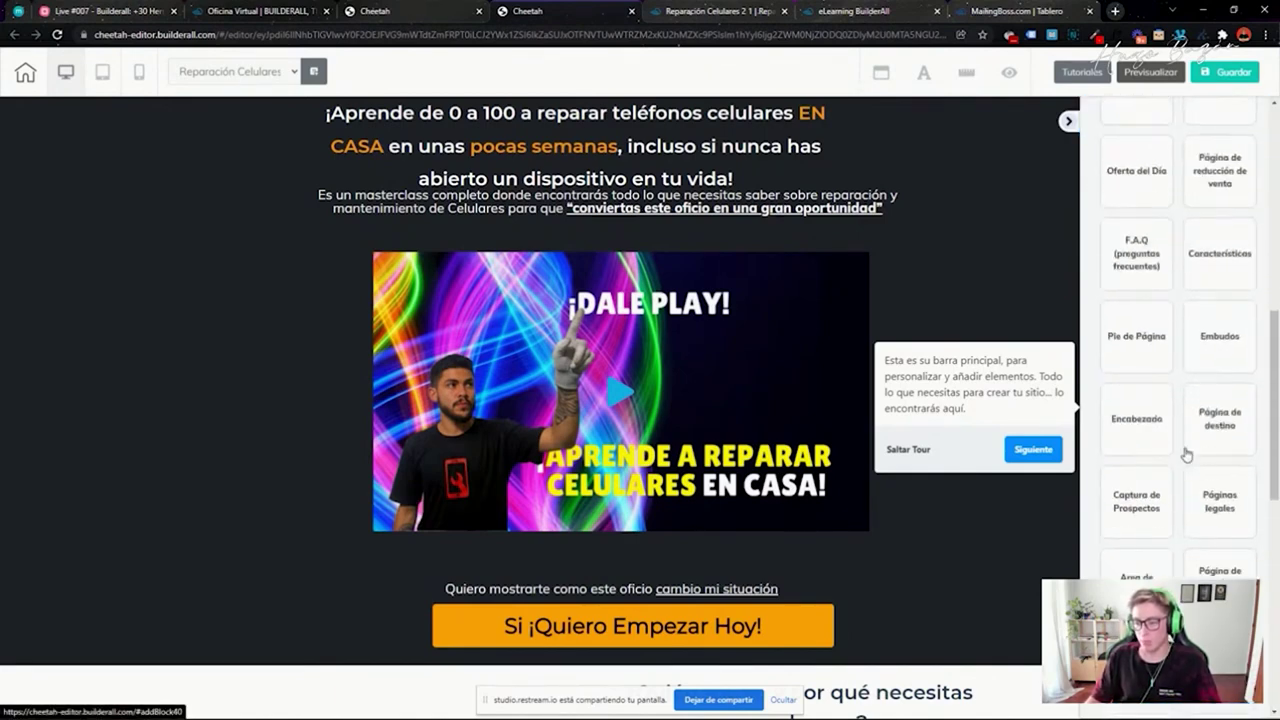
left_click(1150, 250)
scroll(1191, 323, "down", 3)
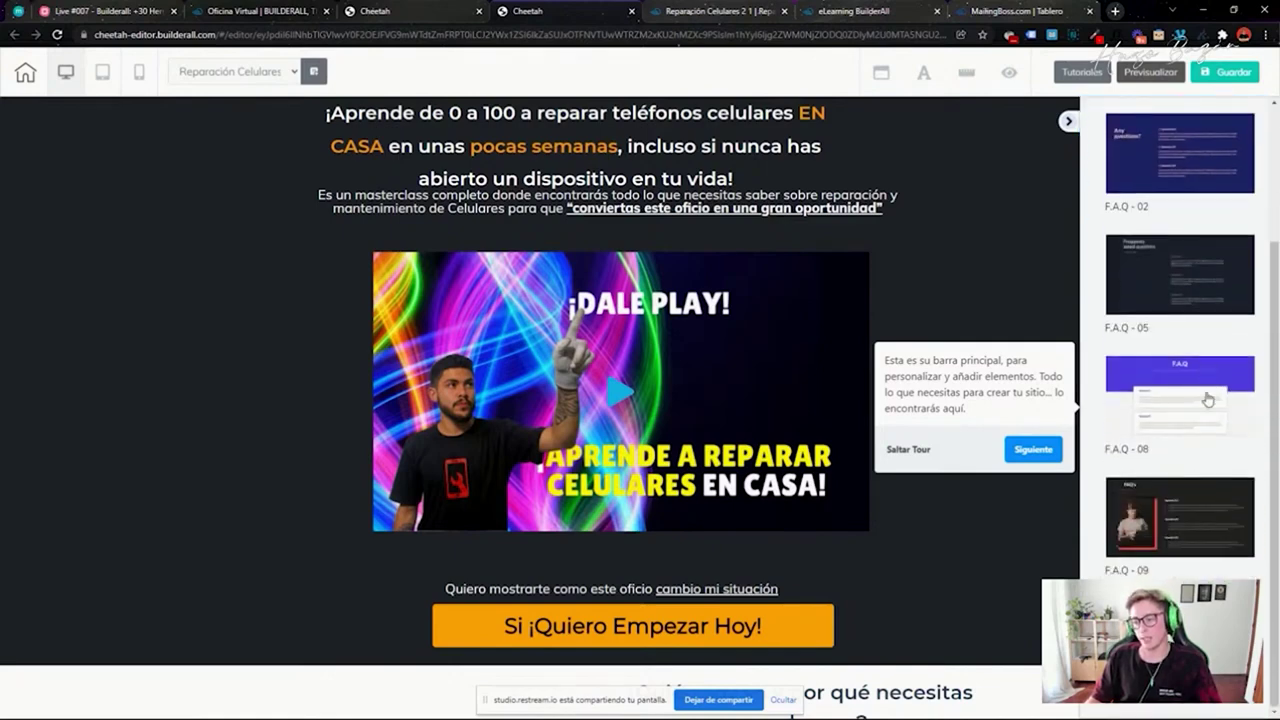
scroll(1190, 400, "up", 2)
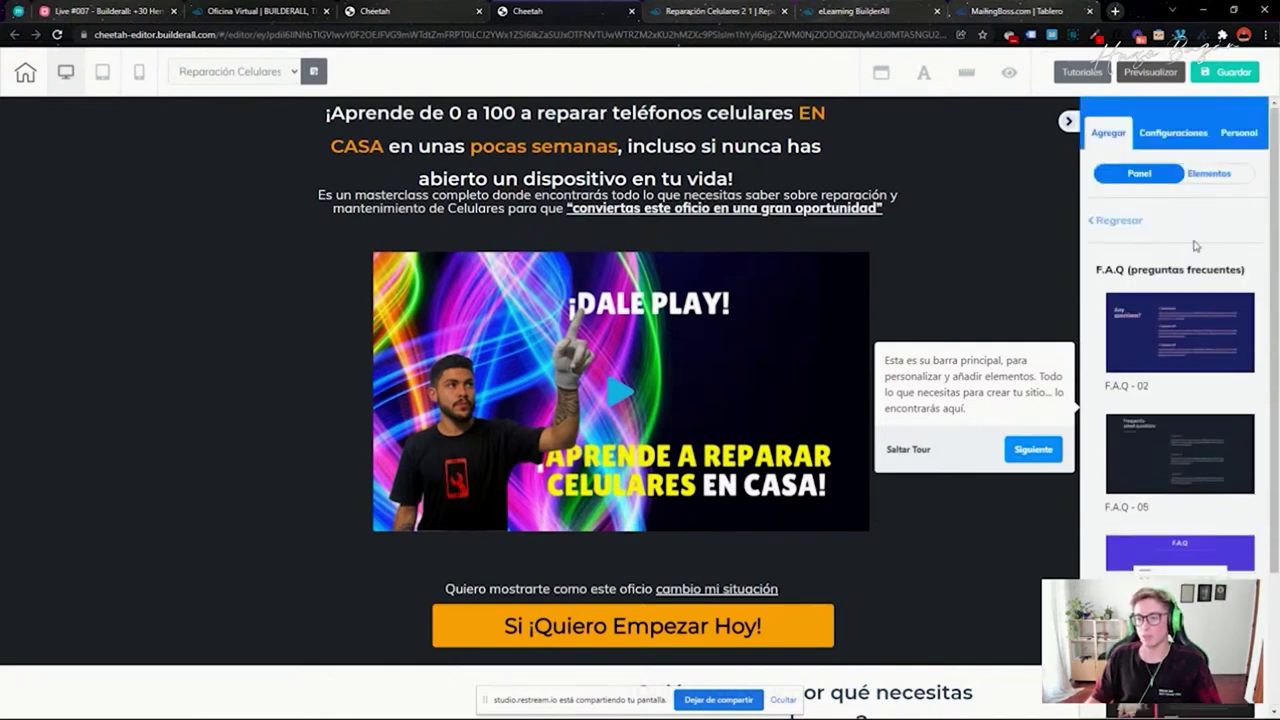
left_click(1119, 223)
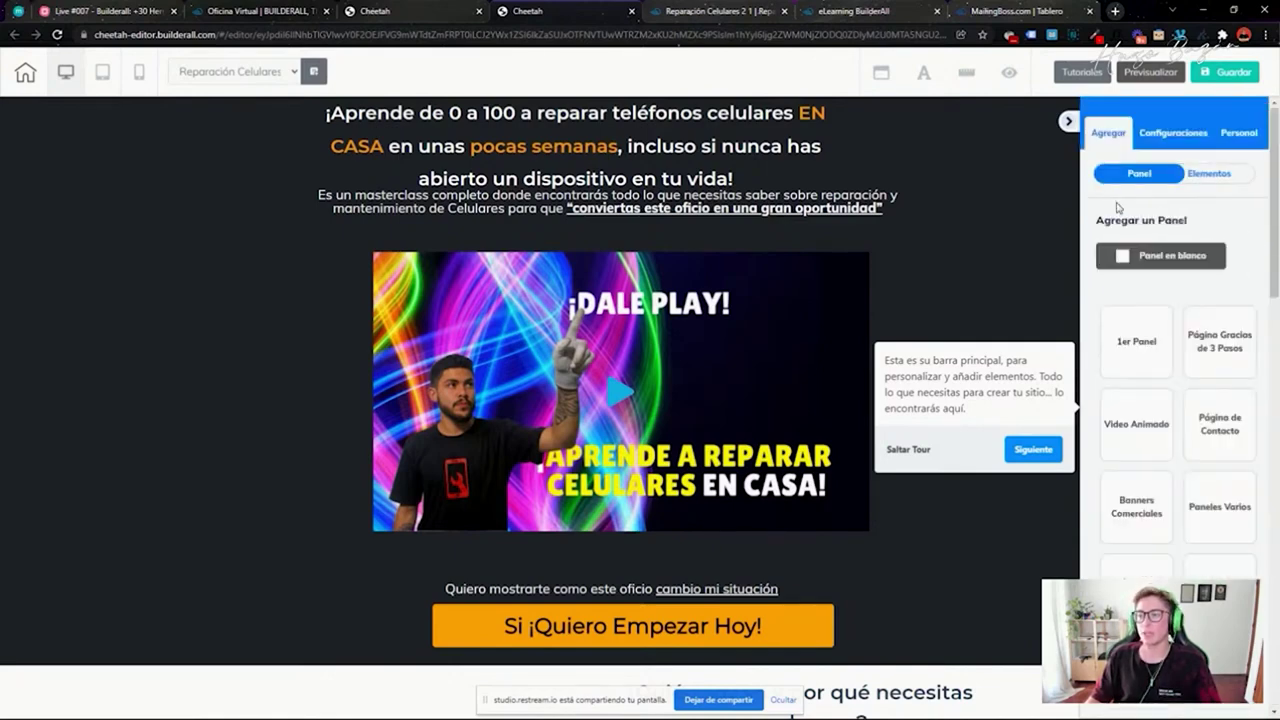
- View the elements that can be added to the page, and leave the editor for the site's page list
left_click(1209, 174)
left_click(25, 72)
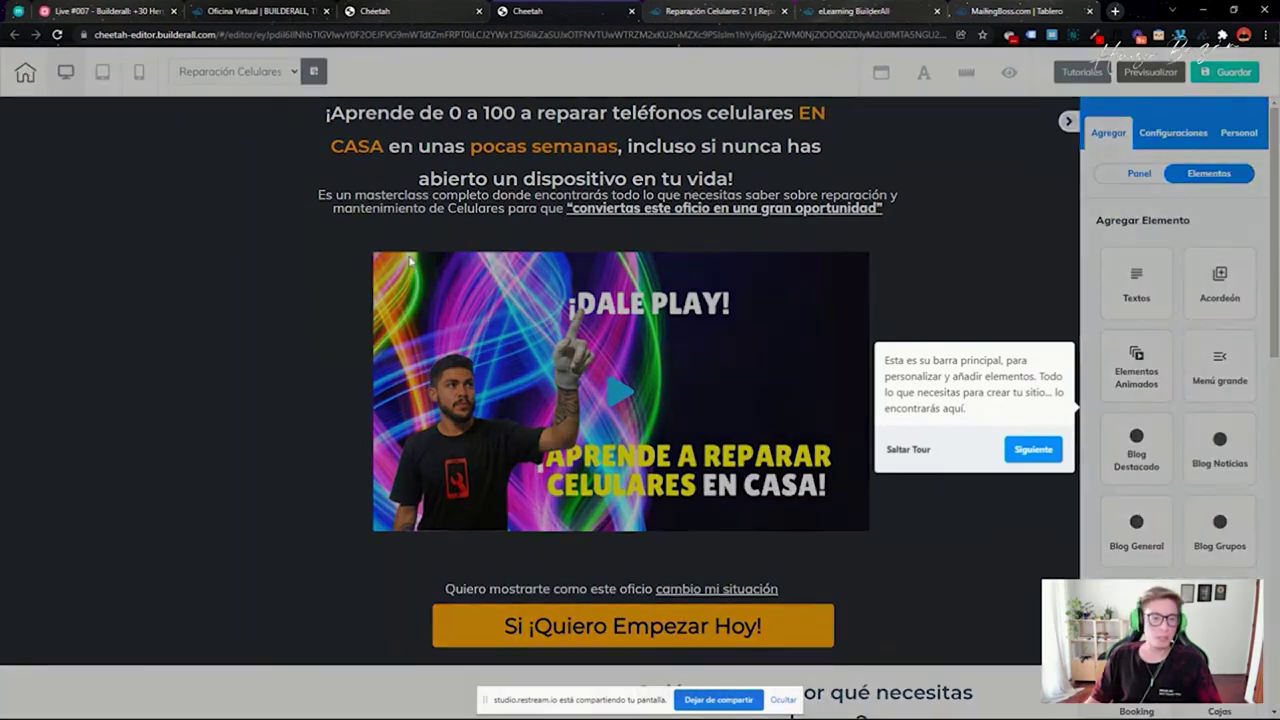
left_click(605, 412)
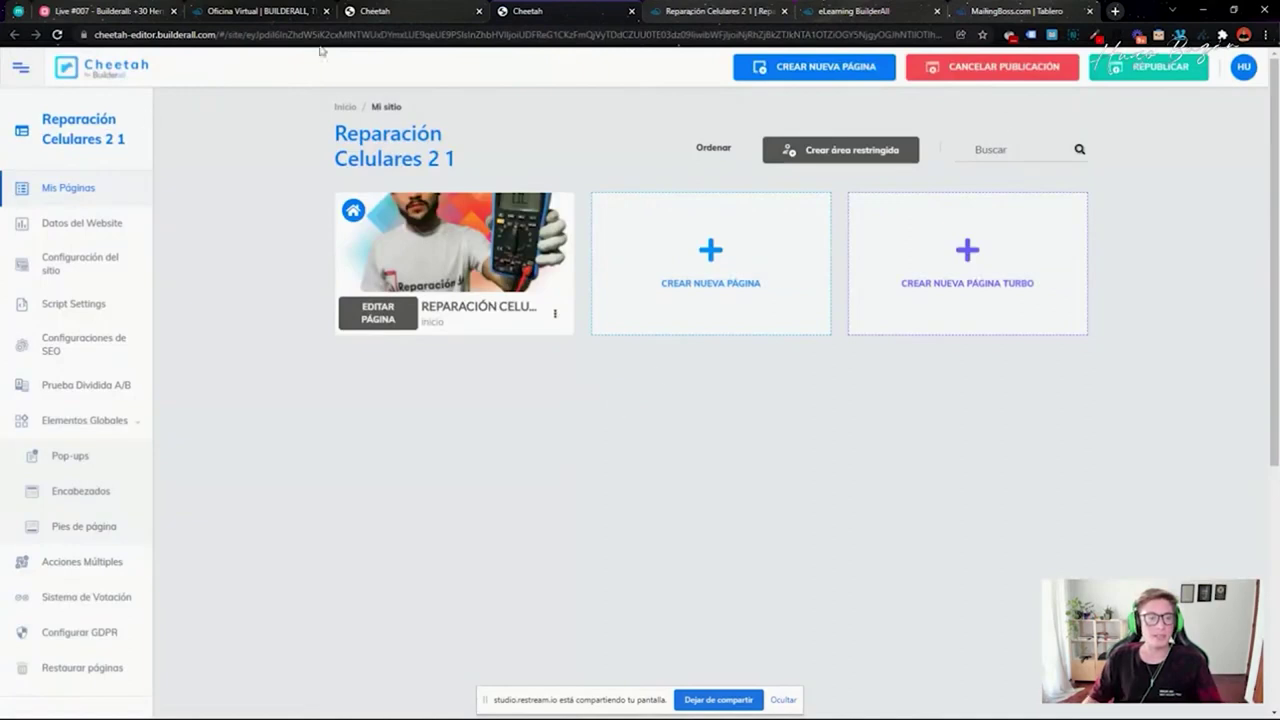
- Switch to the MindMeister map and move the "Nota" branch with its link under "Embudo de Ventas"
left_click(112, 12)
left_click_drag(643, 241, 1050, 325)
left_click(410, 410)
left_click(693, 230)
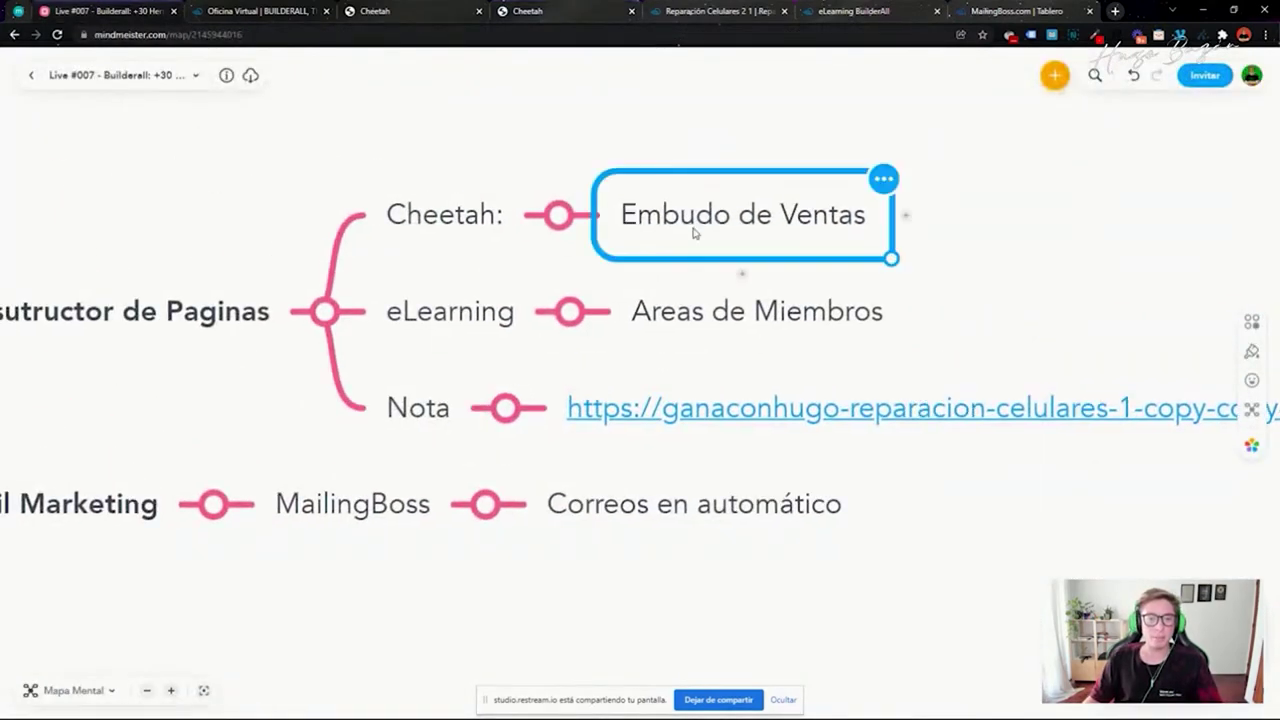
left_click_drag(216, 195, 486, 203)
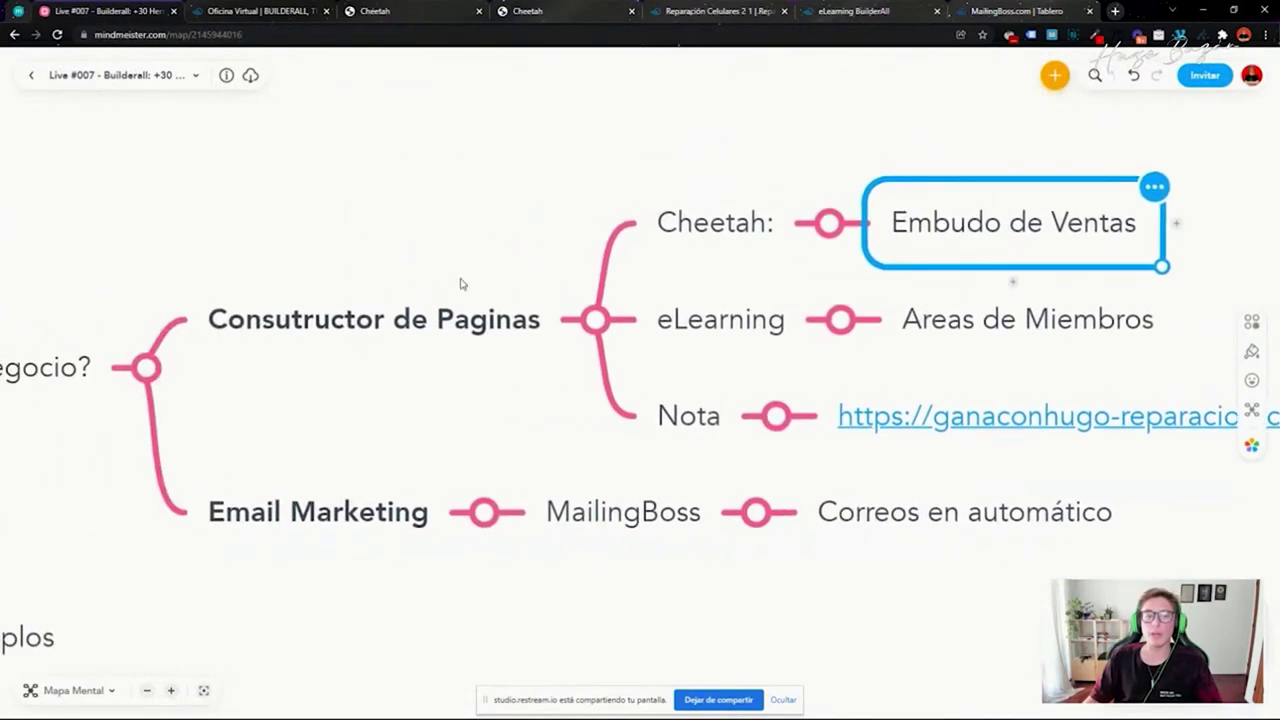
left_click(530, 323)
left_click_drag(680, 420, 794, 251)
left_click_drag(794, 251, 1010, 225)
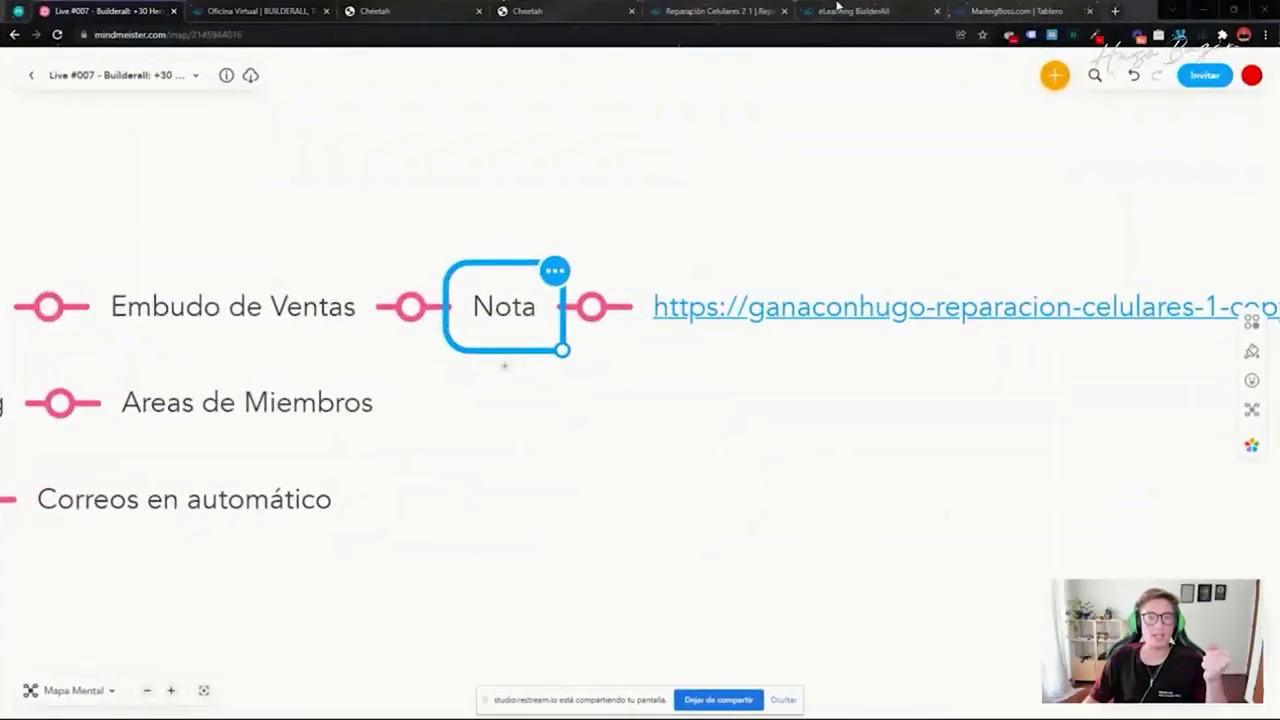
- Switch to the published phone-repair landing page and copy its web address
left_click(720, 10)
left_click(400, 34)
key("ctrl+c")
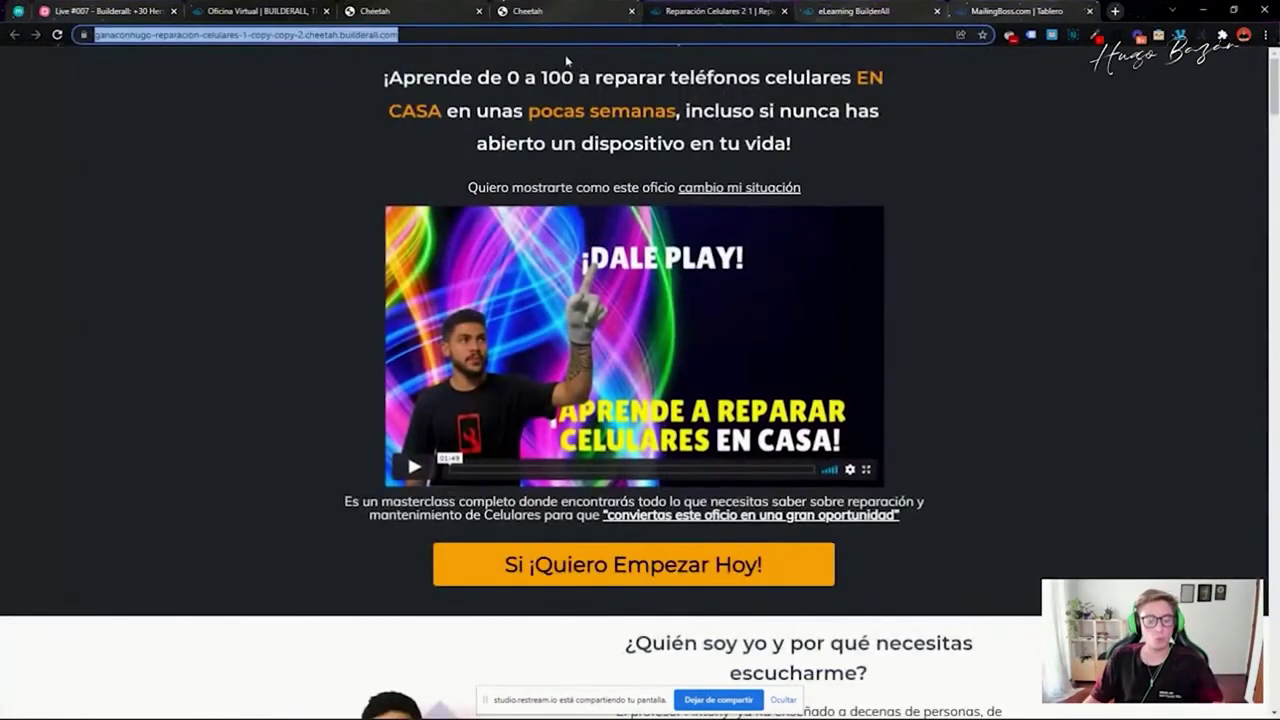
- Search the web for "google page speed" in a new browser tab and open PageSpeed Insights
left_click(1116, 12)
type("google page speed")
key("Return")
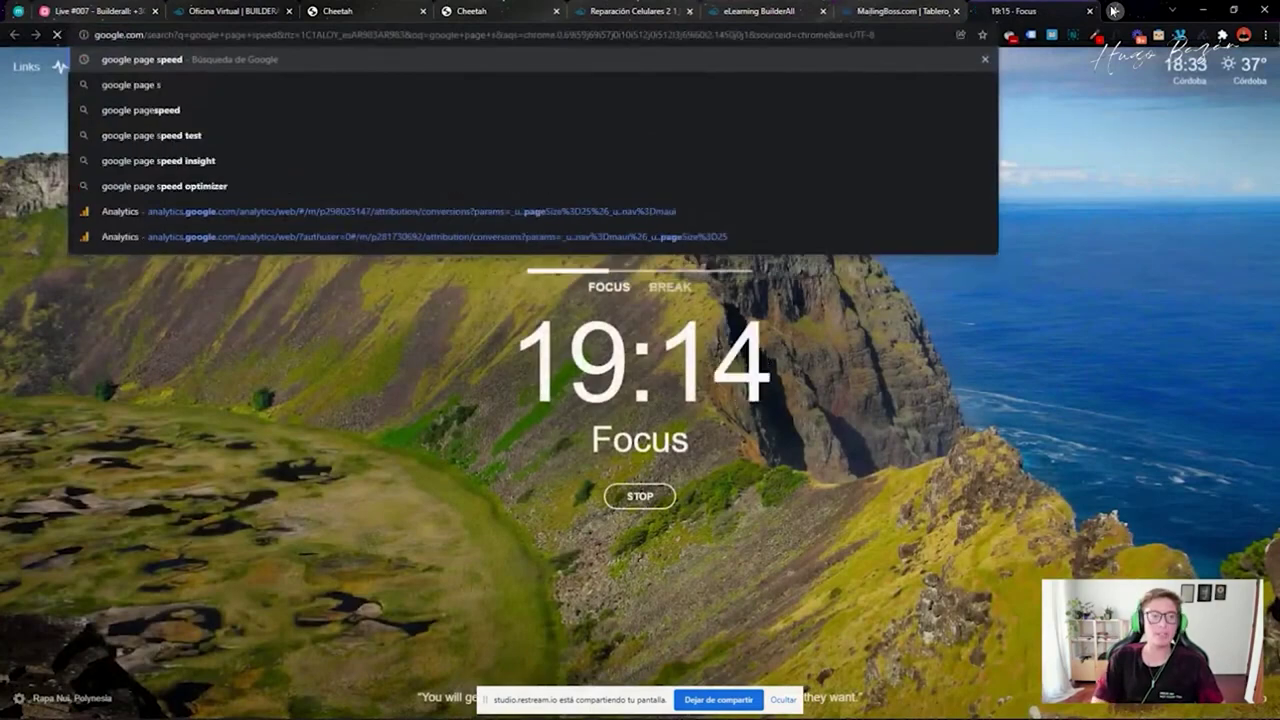
left_click(218, 196)
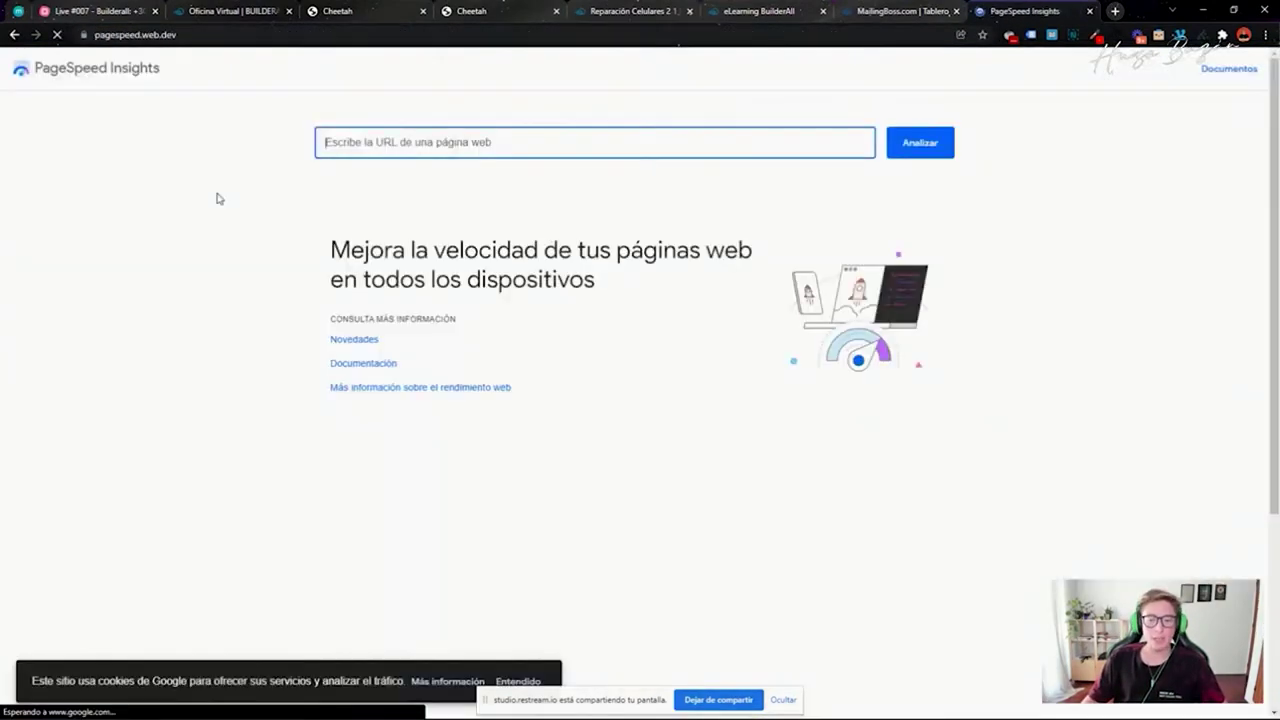
- Analyze the copied landing page address in PageSpeed Insights and examine the mobile performance score and metrics
left_click(820, 146)
key("ctrl+v")
left_click(920, 143)
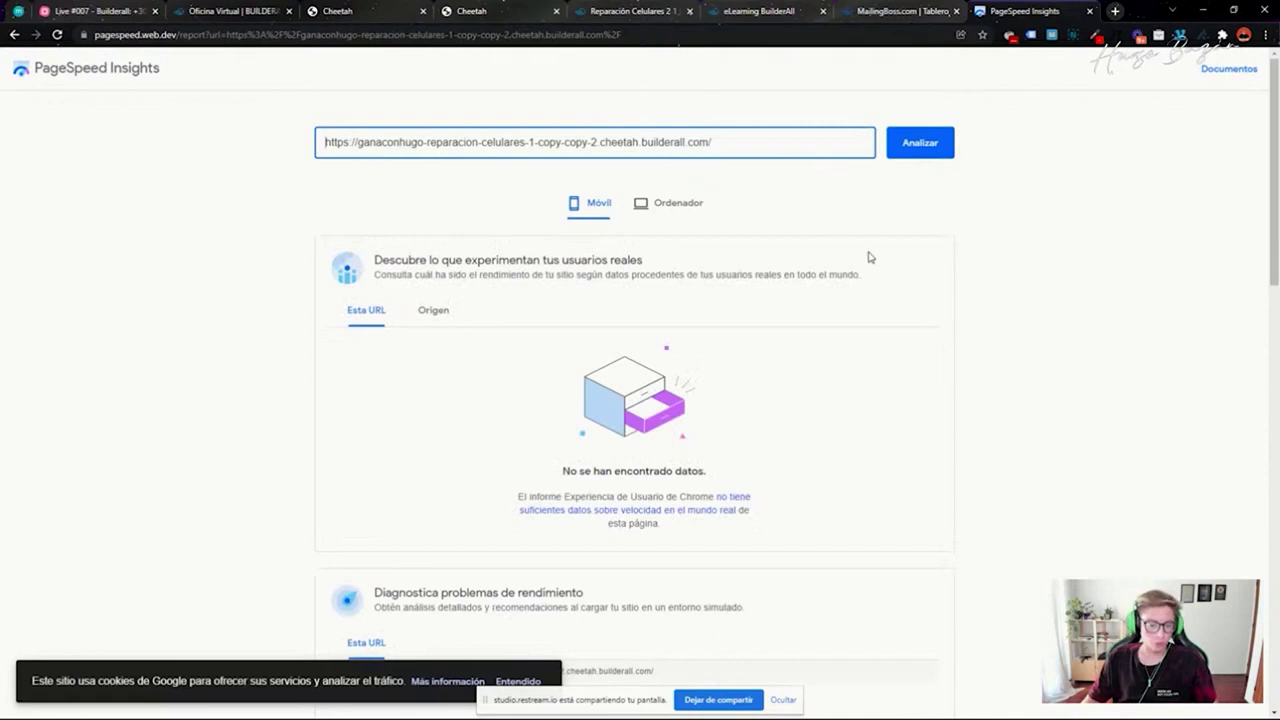
scroll(875, 259, "down", 5)
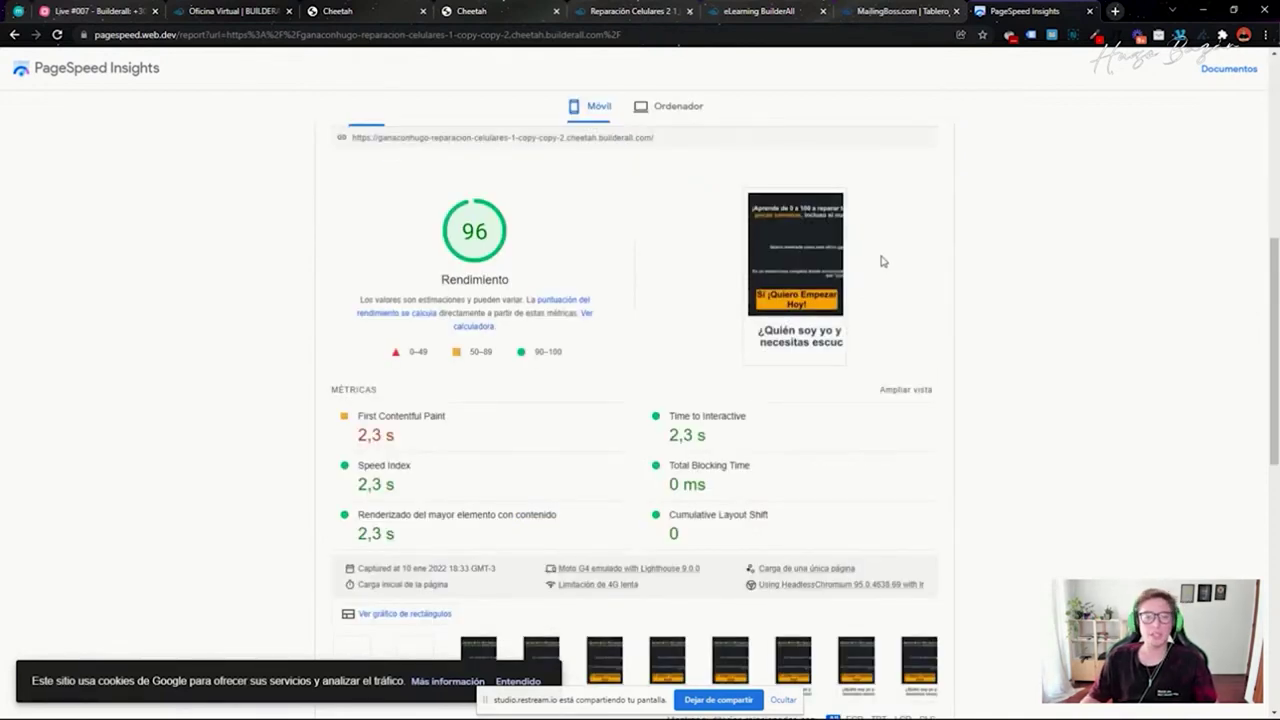